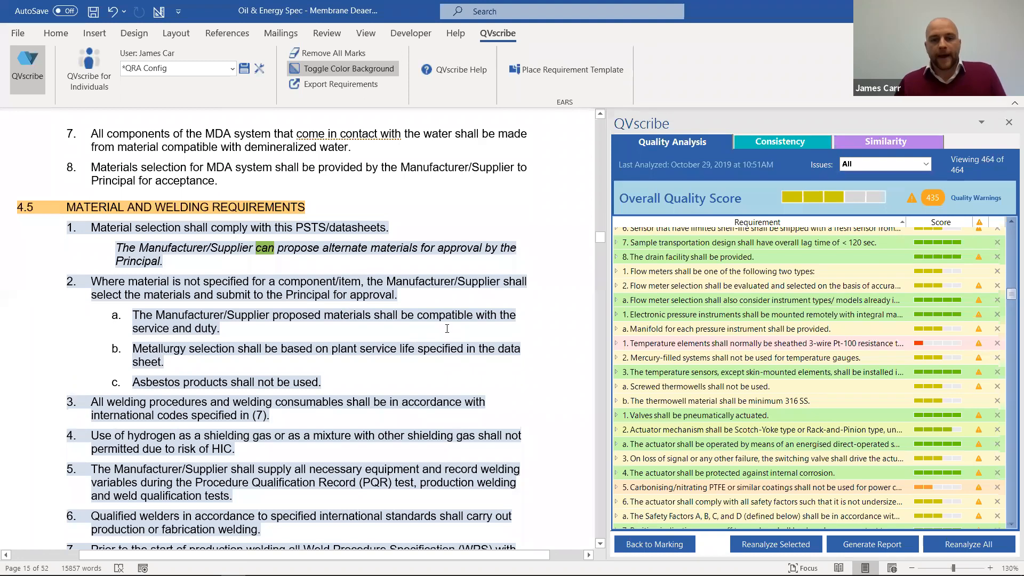
- Examine the material and welding requirements in section 4.5 and the general definitions in section 1.3.1
scroll(259, 299, up, 2)
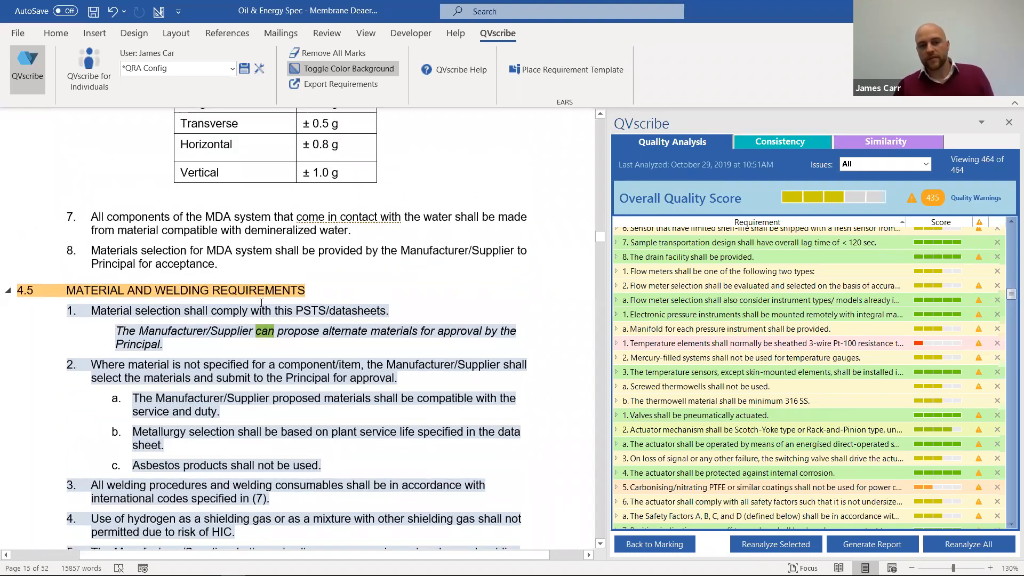
scroll(260, 303, down, 3)
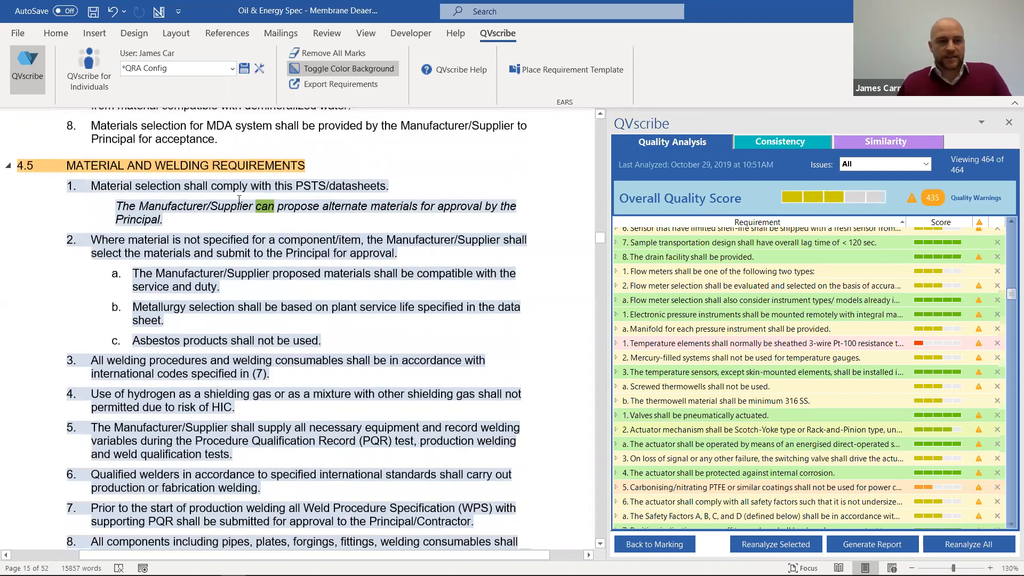
scroll(403, 271, down, 2)
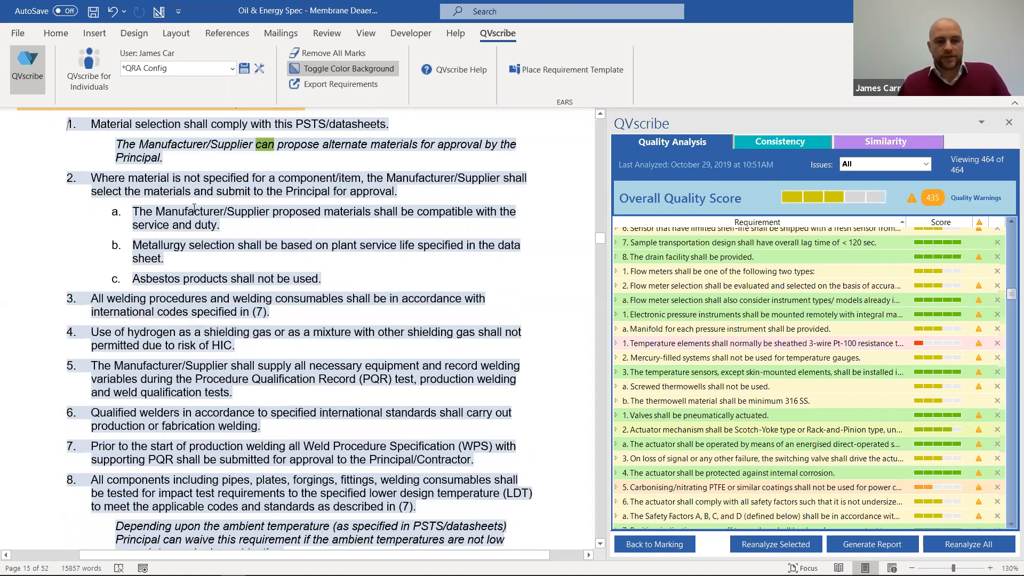
drag(600, 239, 596, 125)
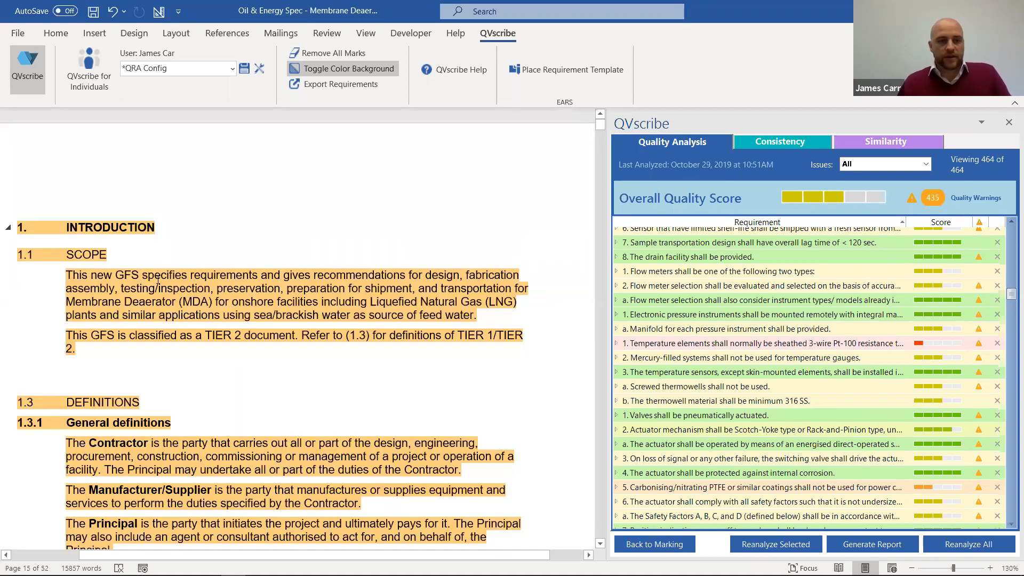
click(163, 288)
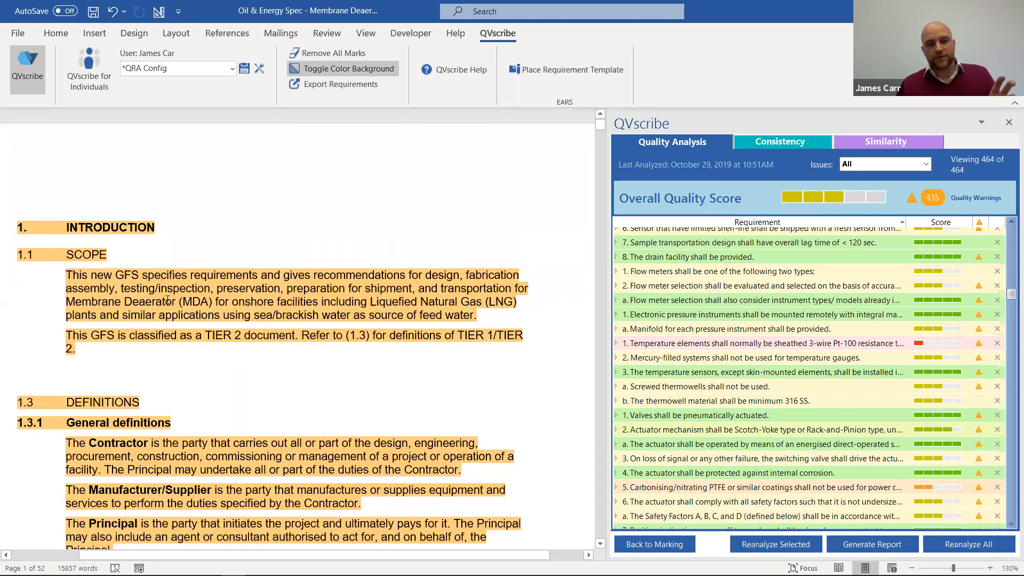
scroll(167, 300, down, 2)
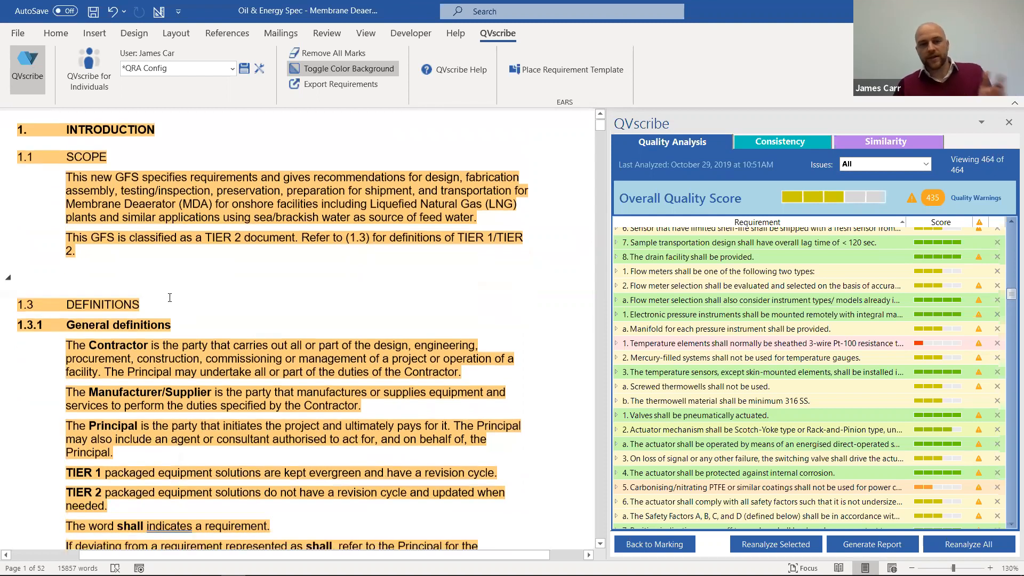
scroll(169, 297, down, 2)
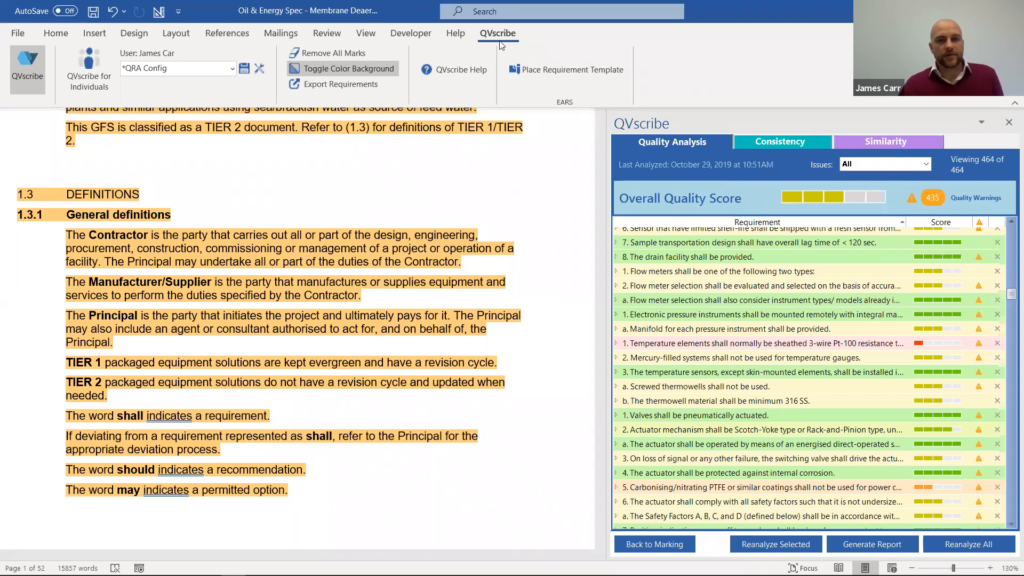
click(74, 35)
click(98, 42)
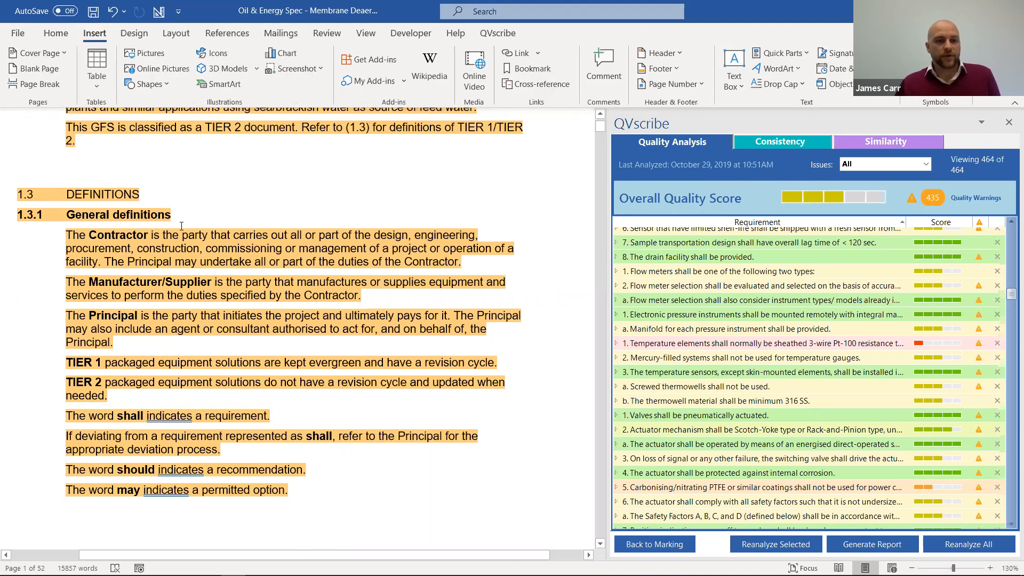
click(141, 37)
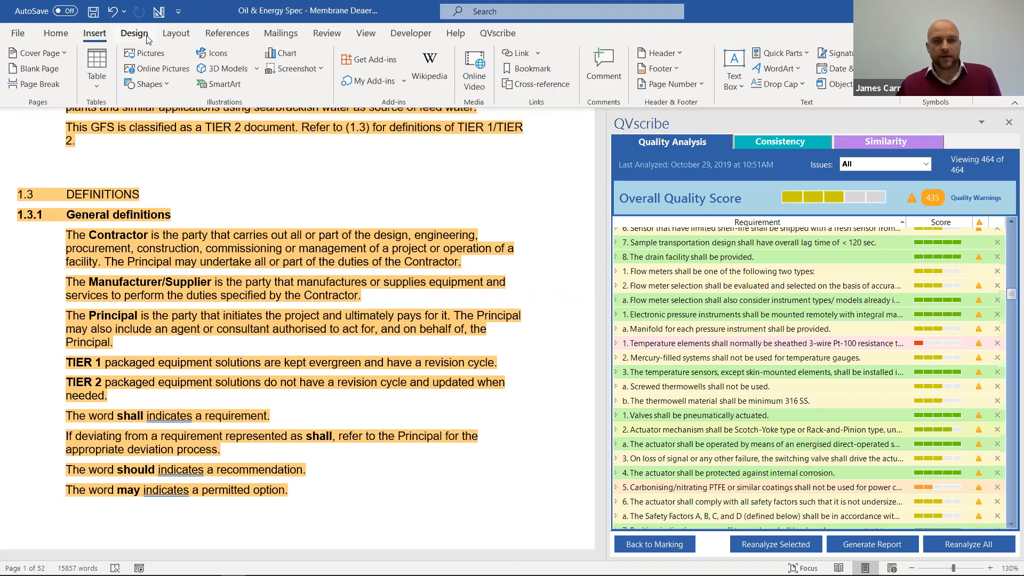
click(176, 36)
click(57, 34)
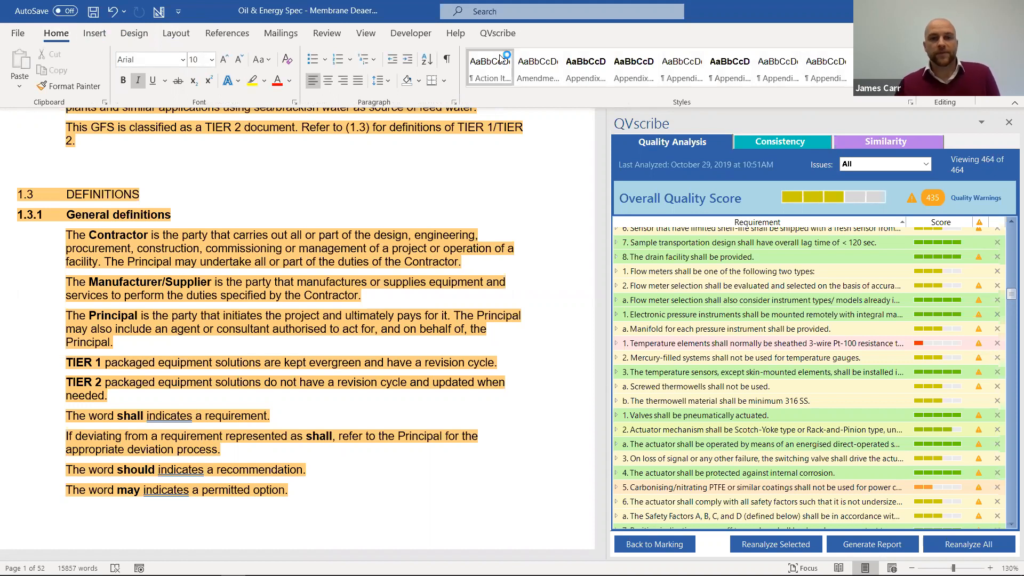
- Open the QVscribe configuration and review the trigger words for imperatives and optional escape clauses
click(497, 33)
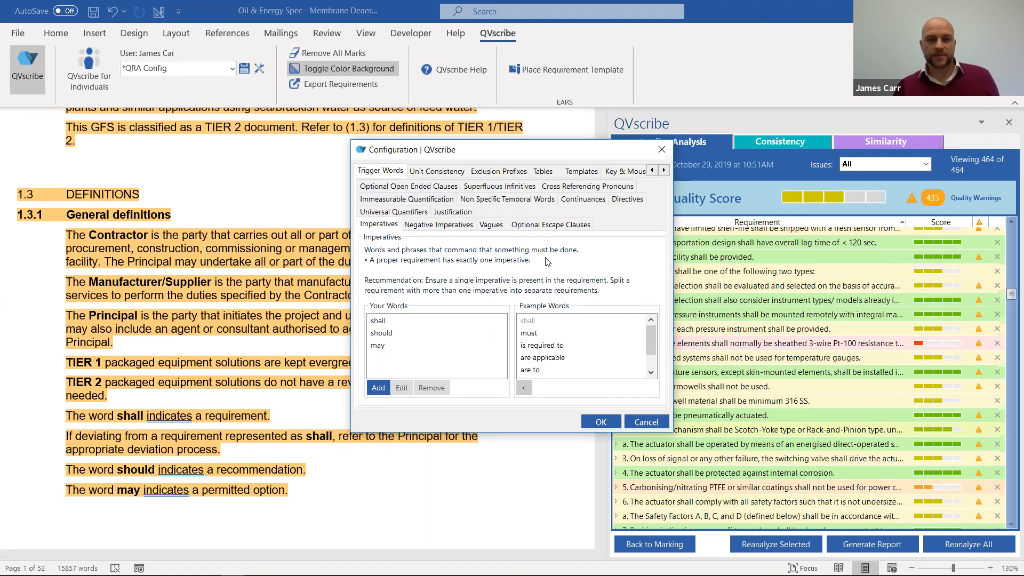
drag(445, 152, 460, 129)
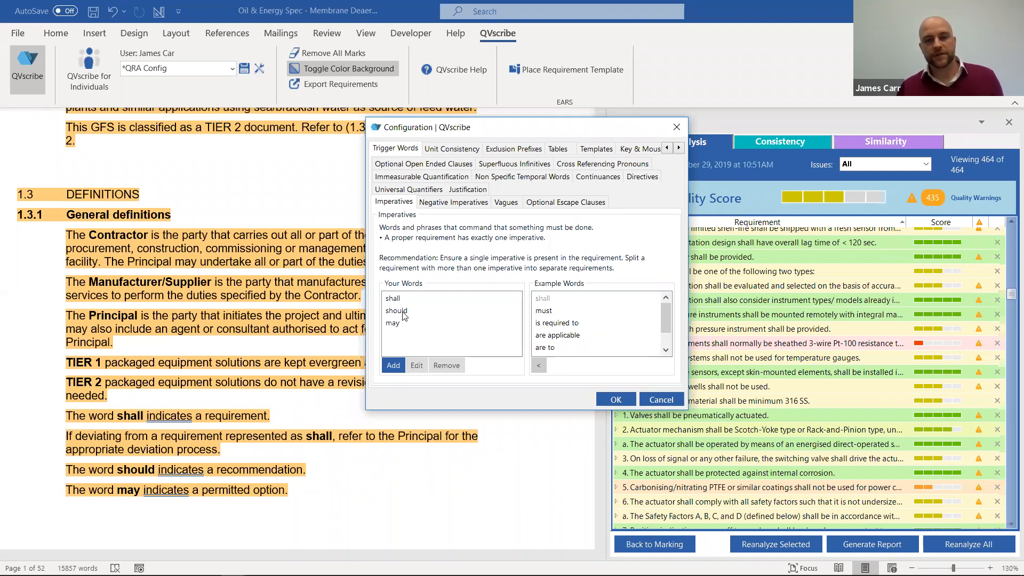
click(404, 314)
click(579, 203)
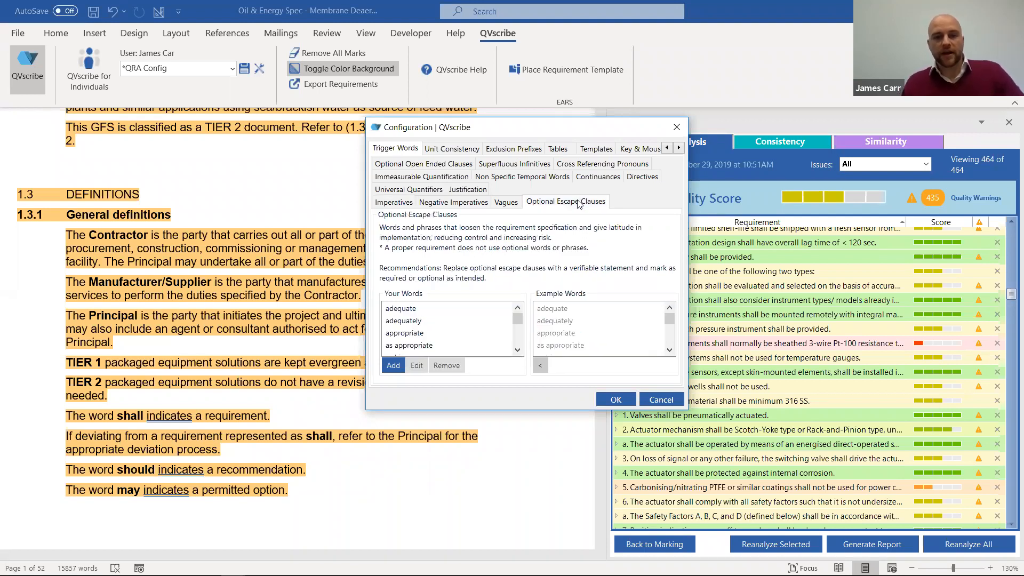
mouse_move(517, 319)
mouse_down()
mouse_move(517, 347)
mouse_move(518, 315)
mouse_up()
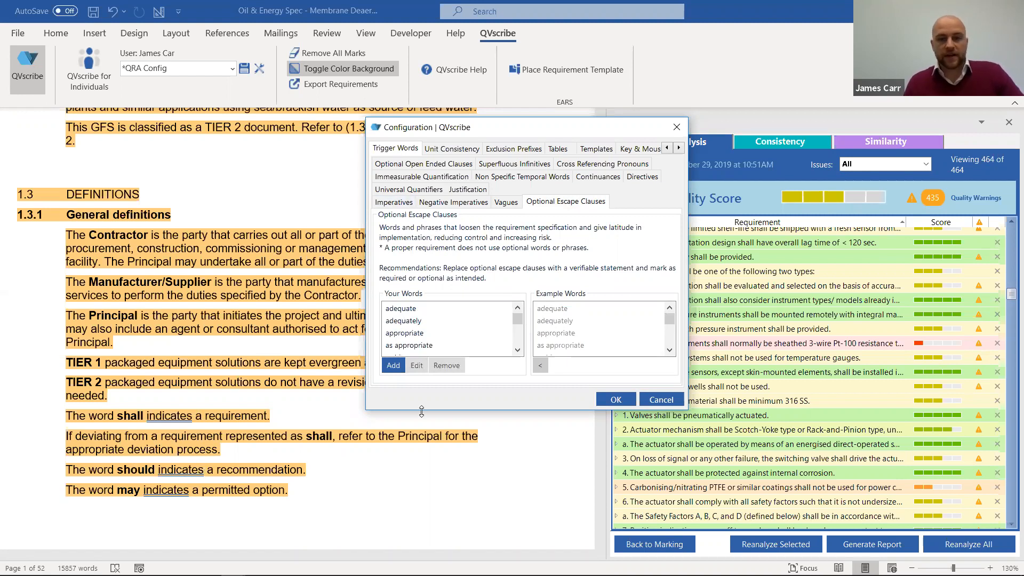
drag(670, 320, 673, 333)
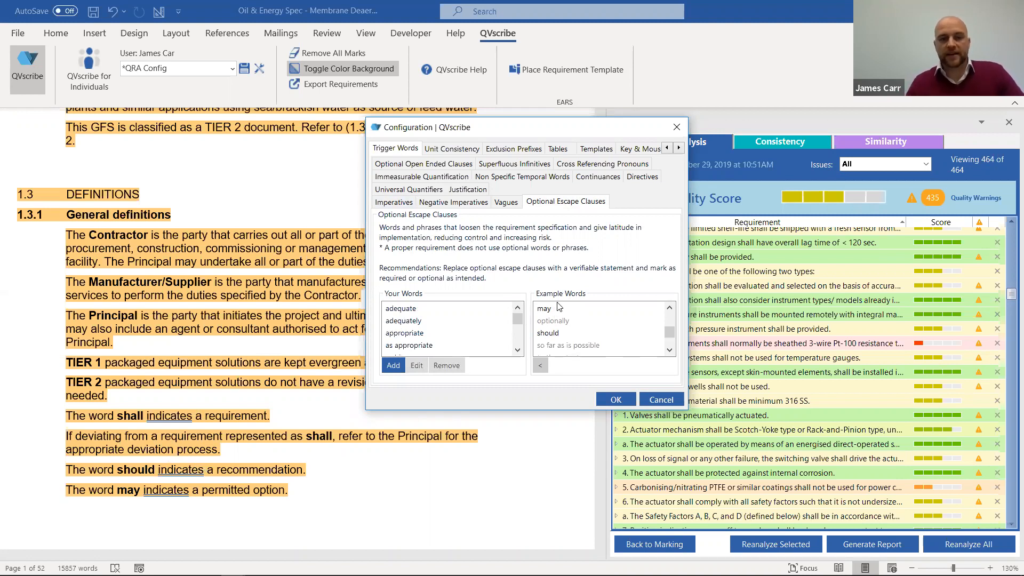
- Review the trigger words for imperatives, negative imperatives and vagues, and close the configuration
click(397, 207)
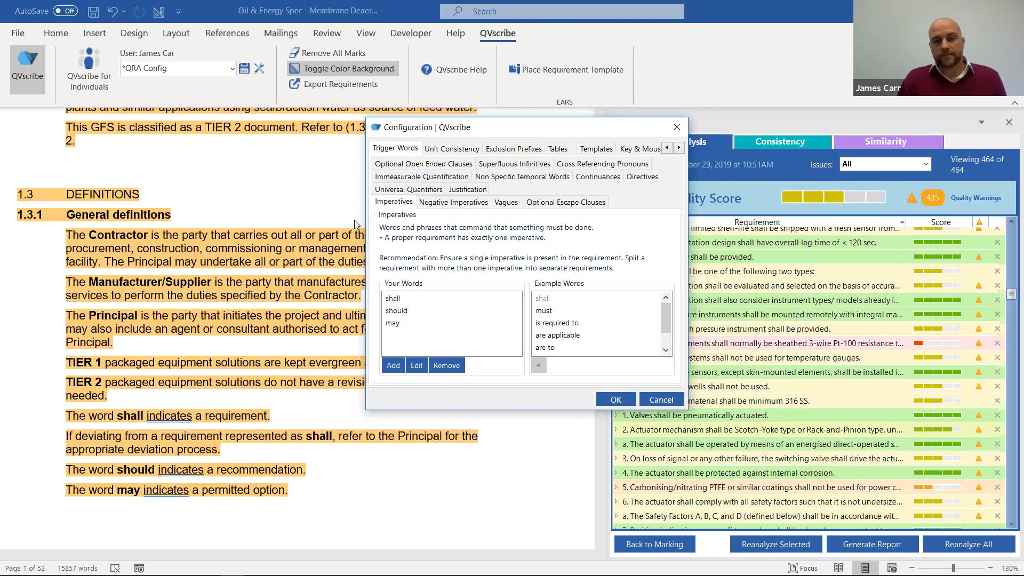
click(451, 205)
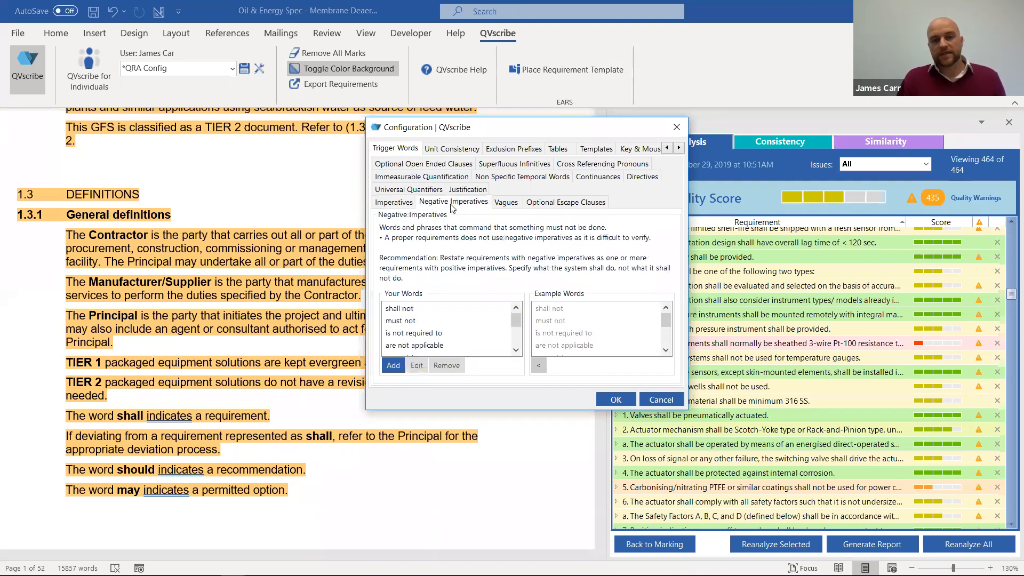
click(501, 208)
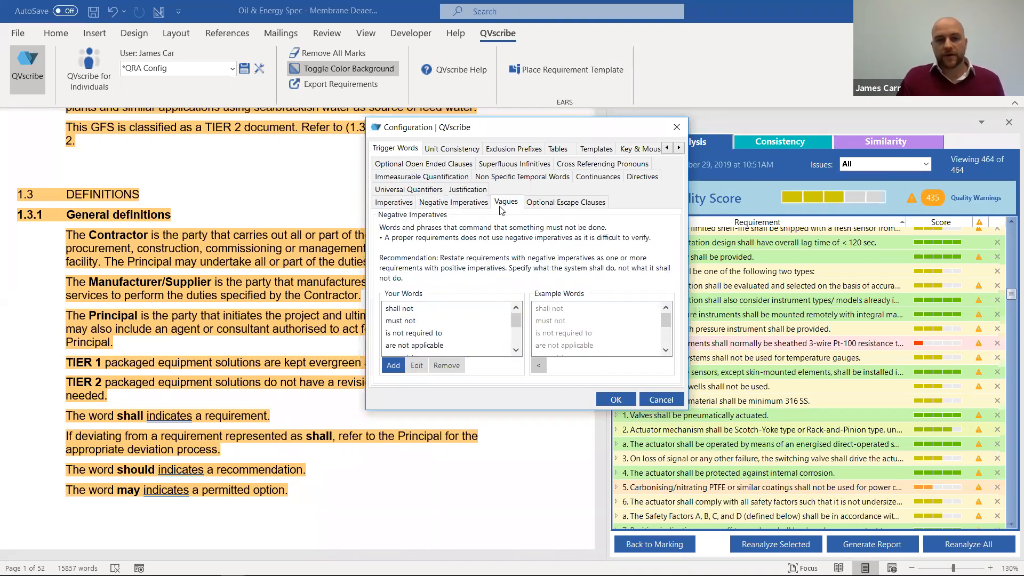
mouse_move(514, 319)
mouse_down()
mouse_move(520, 340)
mouse_move(523, 317)
mouse_up()
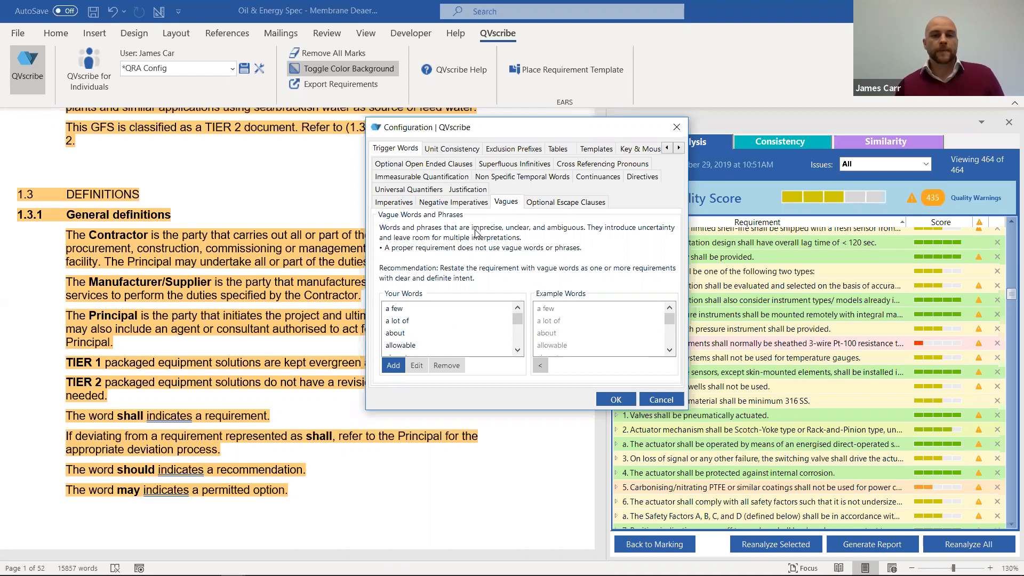
click(677, 127)
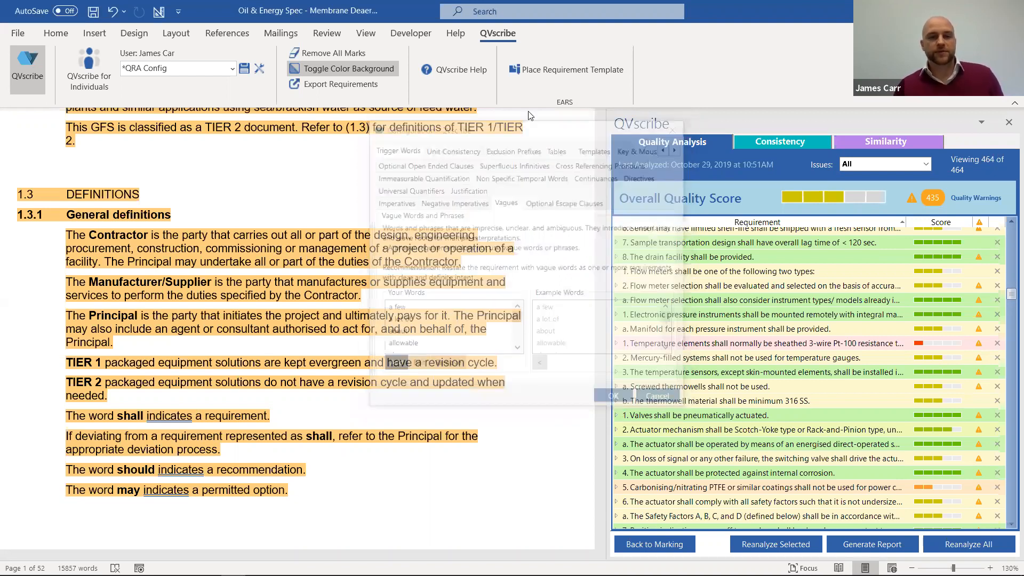
click(232, 69)
click(232, 70)
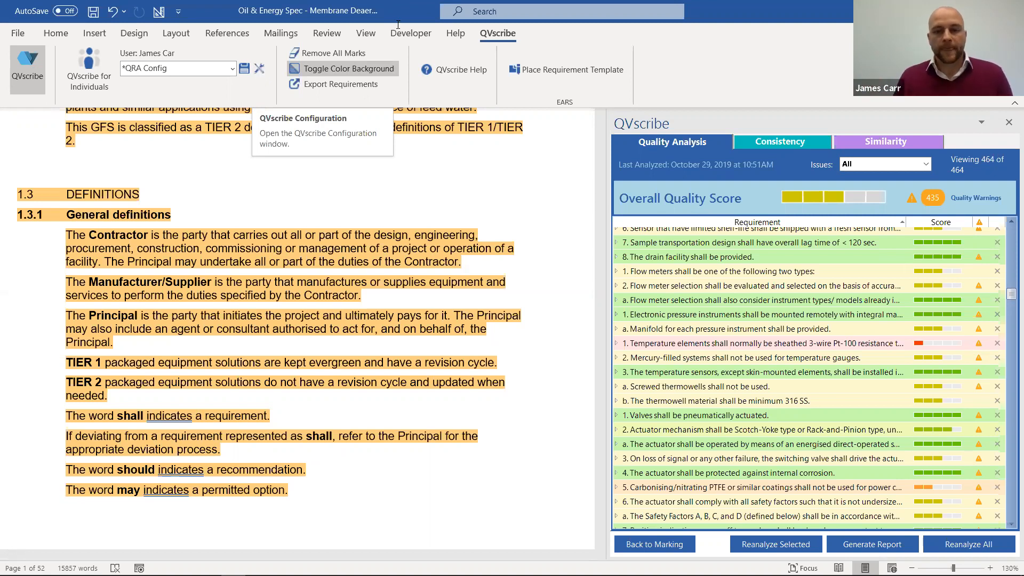
- Compare the analysed requirements by score in descending and ascending order, and restore the sorting by requirement
drag(600, 129, 598, 228)
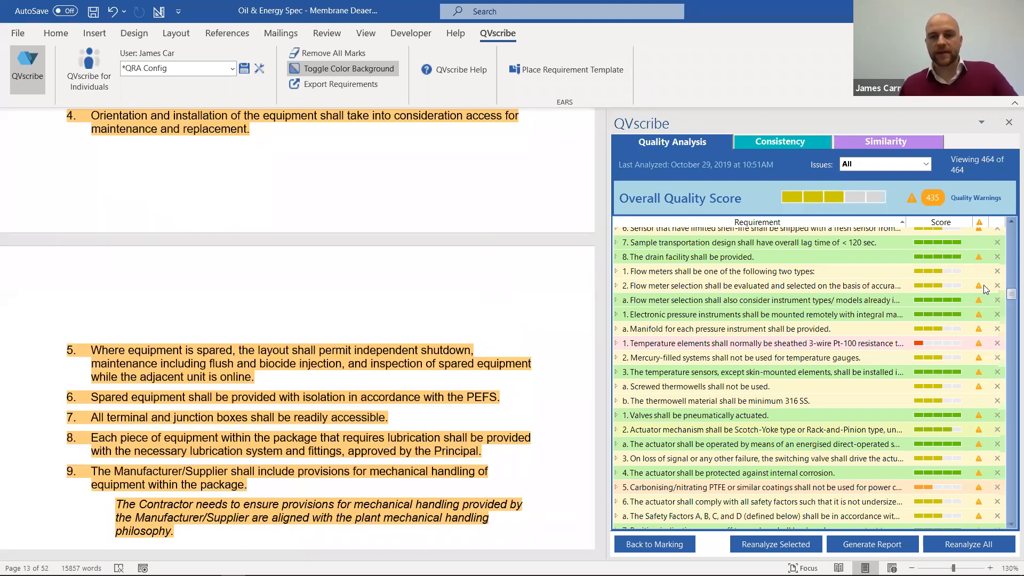
click(1010, 265)
drag(1007, 262, 1007, 227)
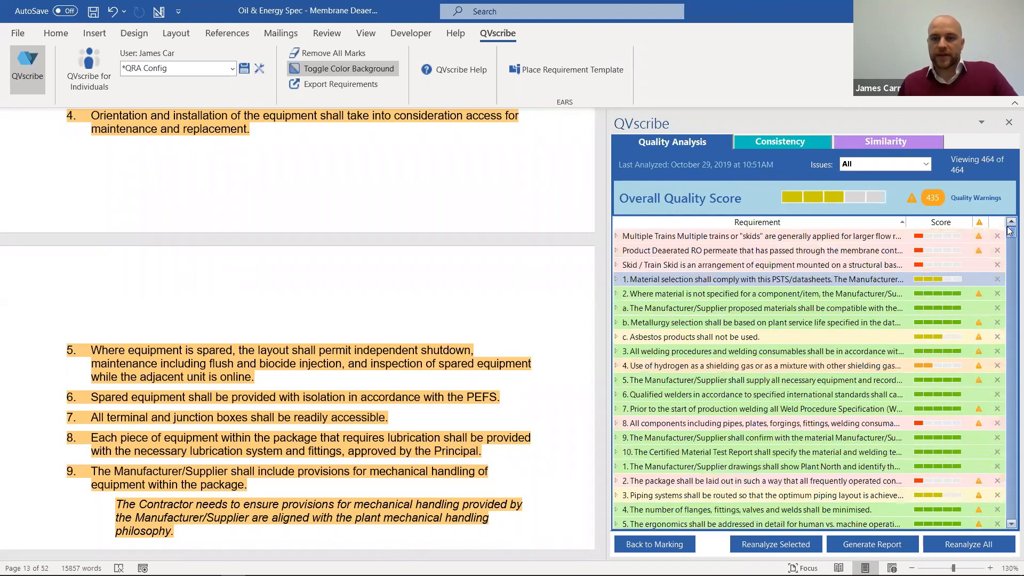
click(938, 222)
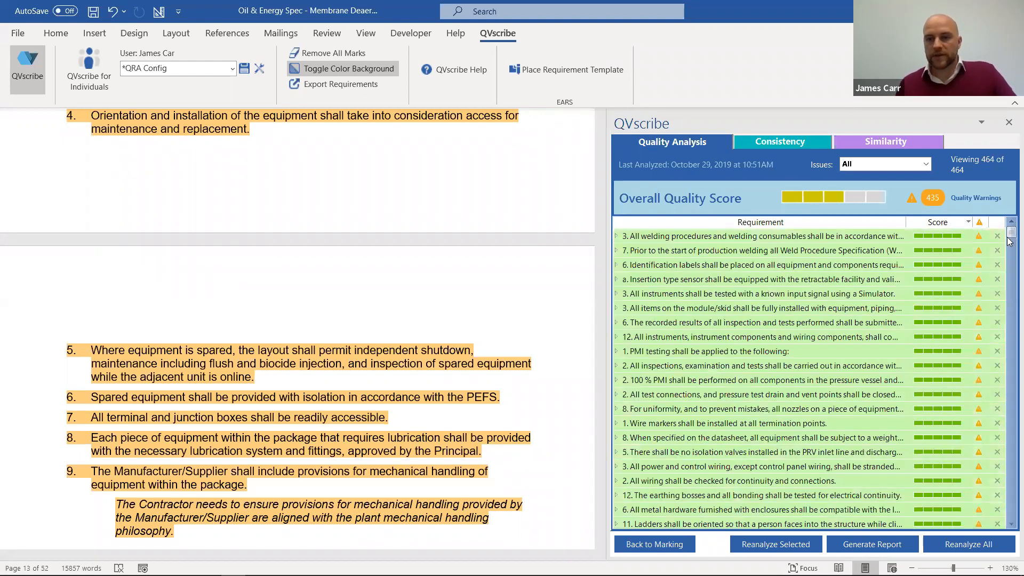
click(943, 224)
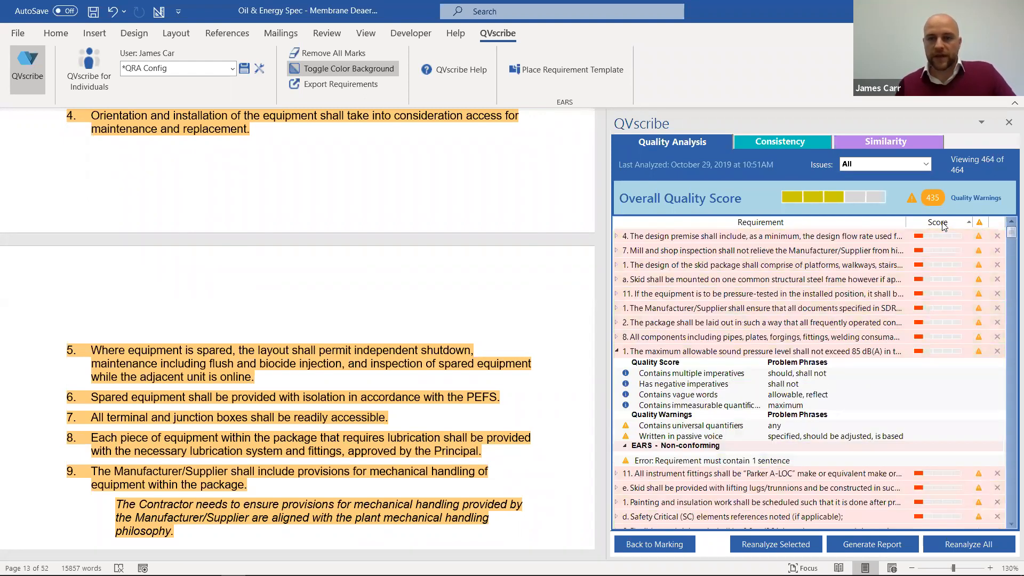
click(942, 222)
drag(1010, 233, 1007, 273)
click(882, 224)
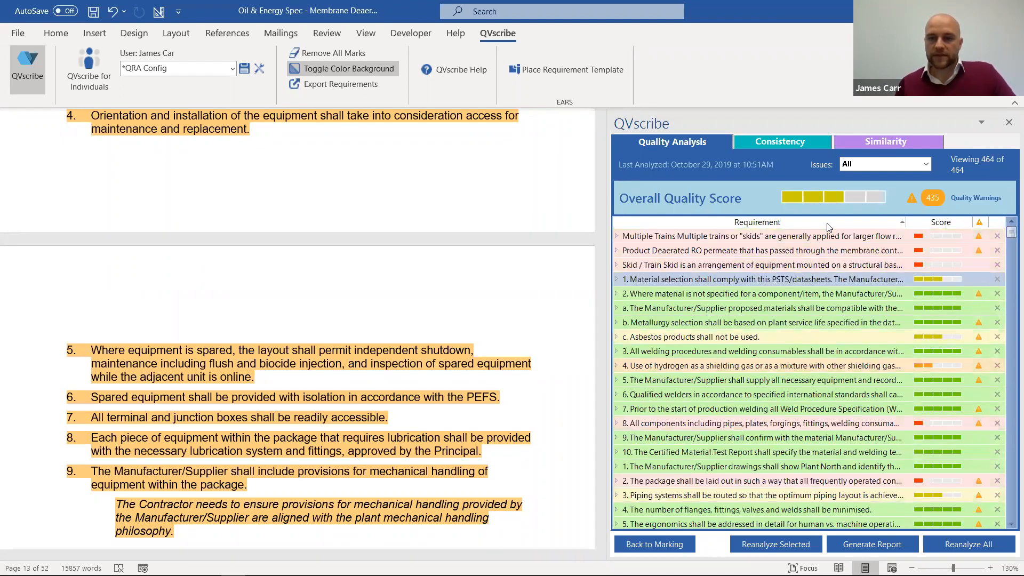
- Filter the quality issues to Multiple Imperatives and collapse the details of the expanded requirements
click(894, 165)
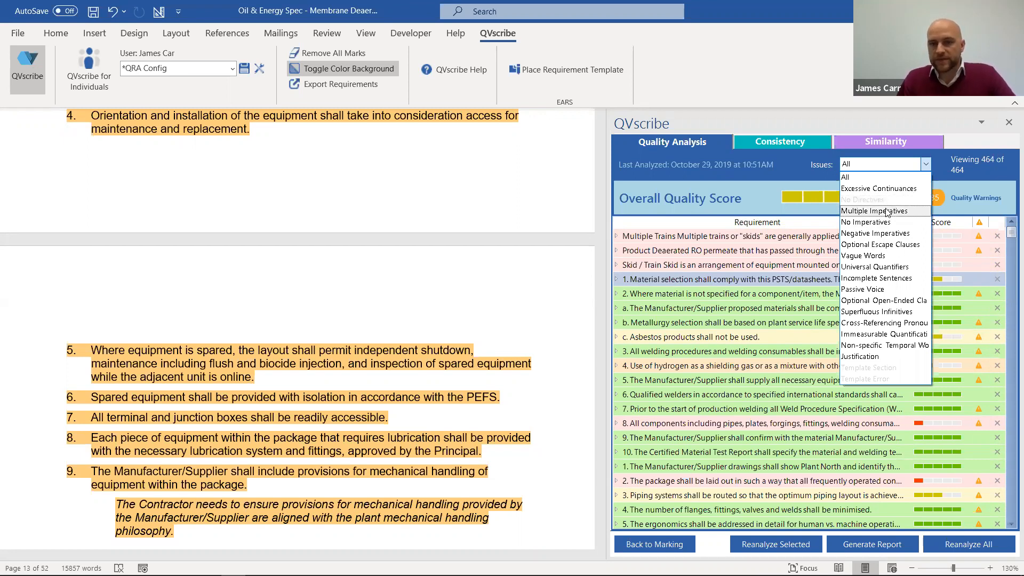
click(887, 212)
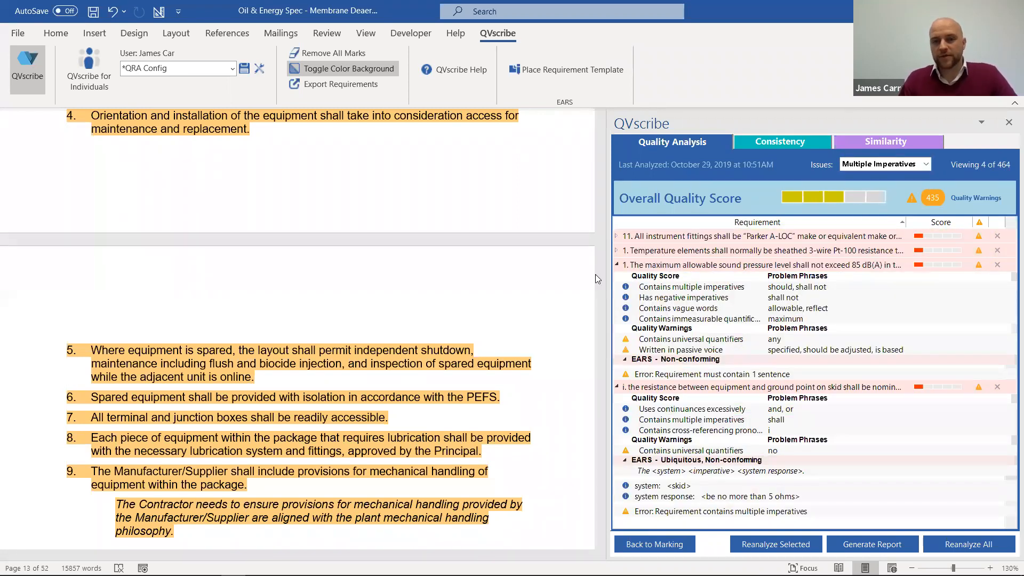
click(616, 265)
click(616, 279)
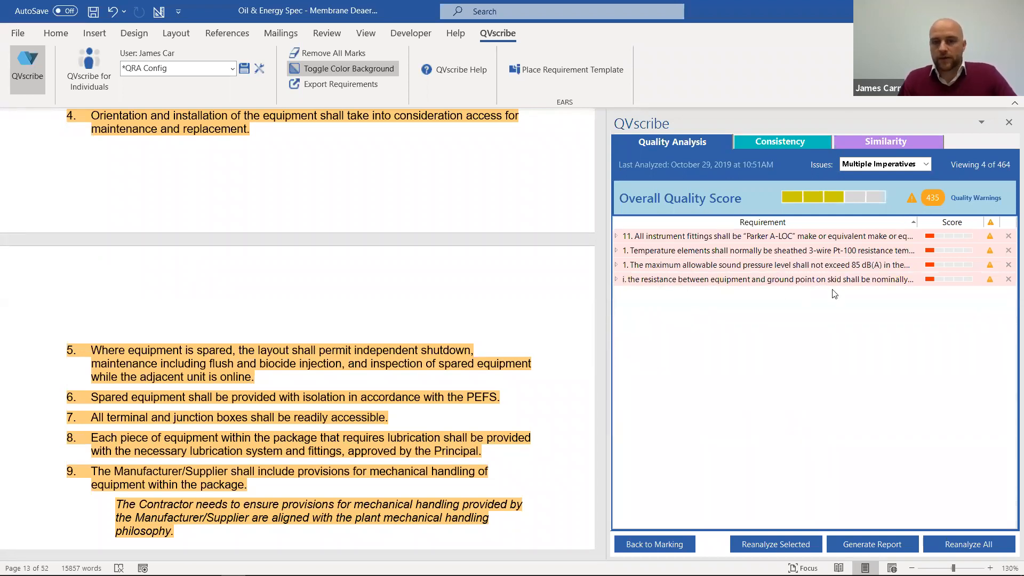
- Locate the multiple imperatives in the ground resistance requirement and reword its ending to "nominally between 1 ohm and 5 ohms"
click(870, 281)
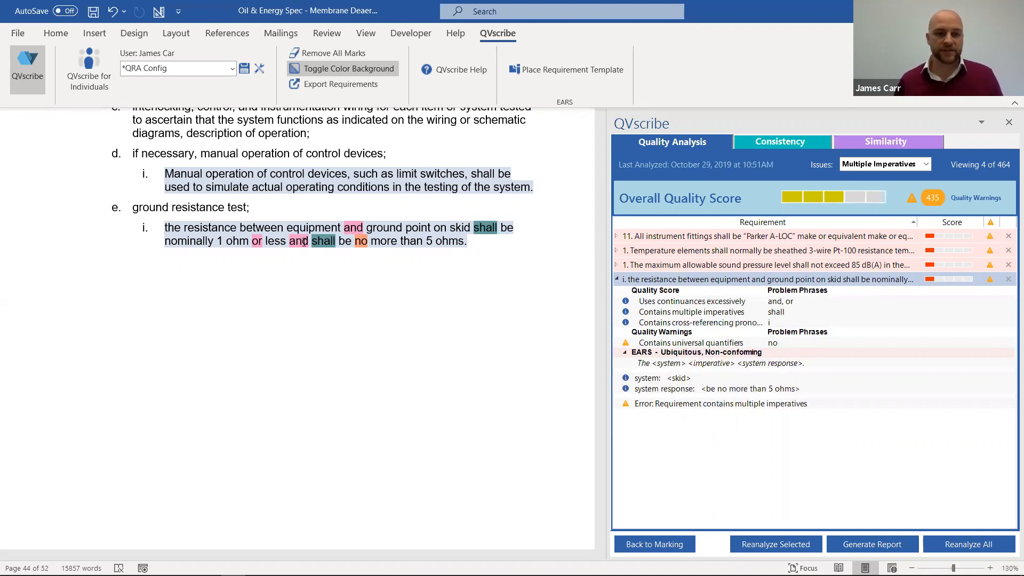
click(745, 314)
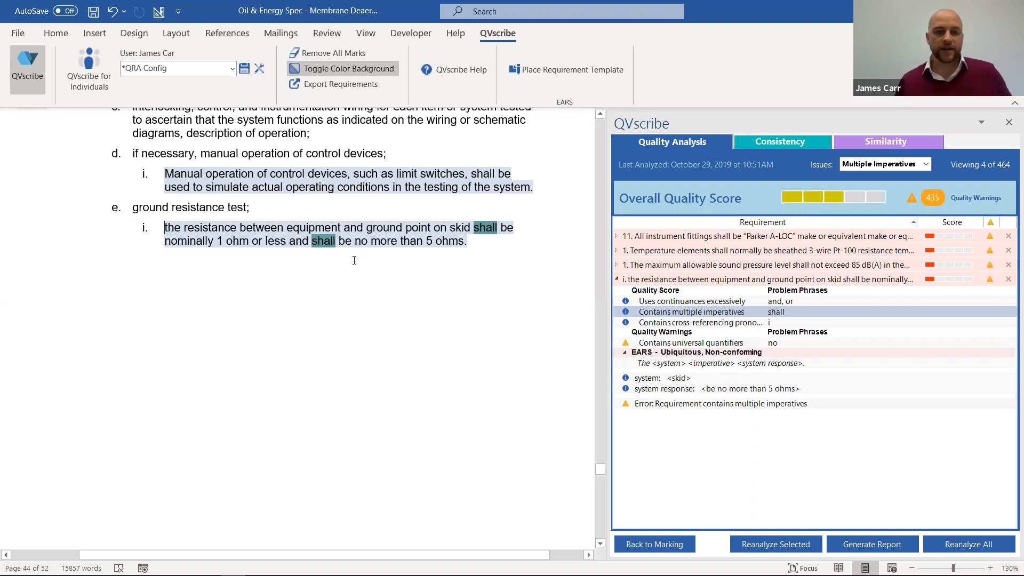
drag(426, 241, 252, 241)
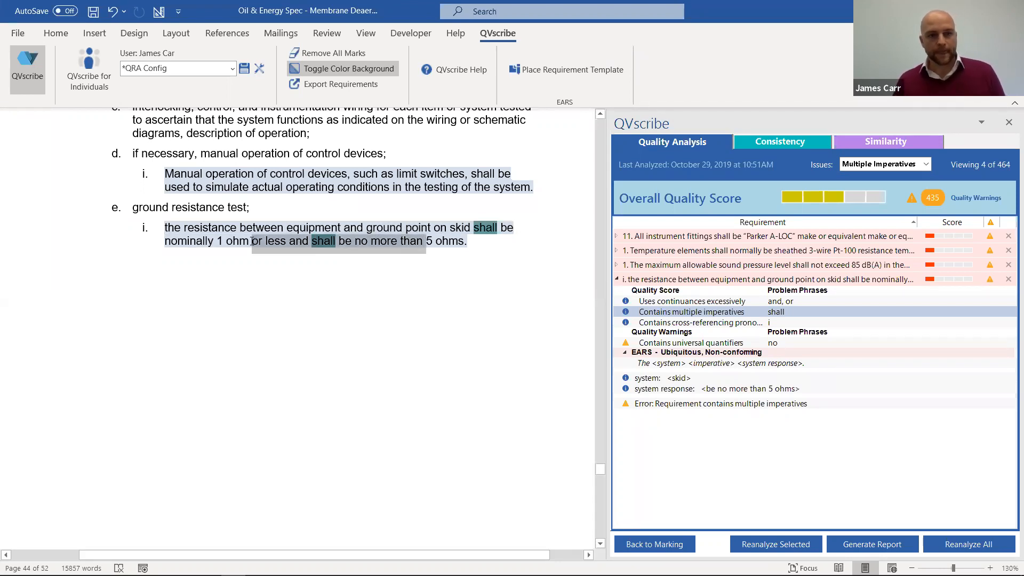
key(Delete)
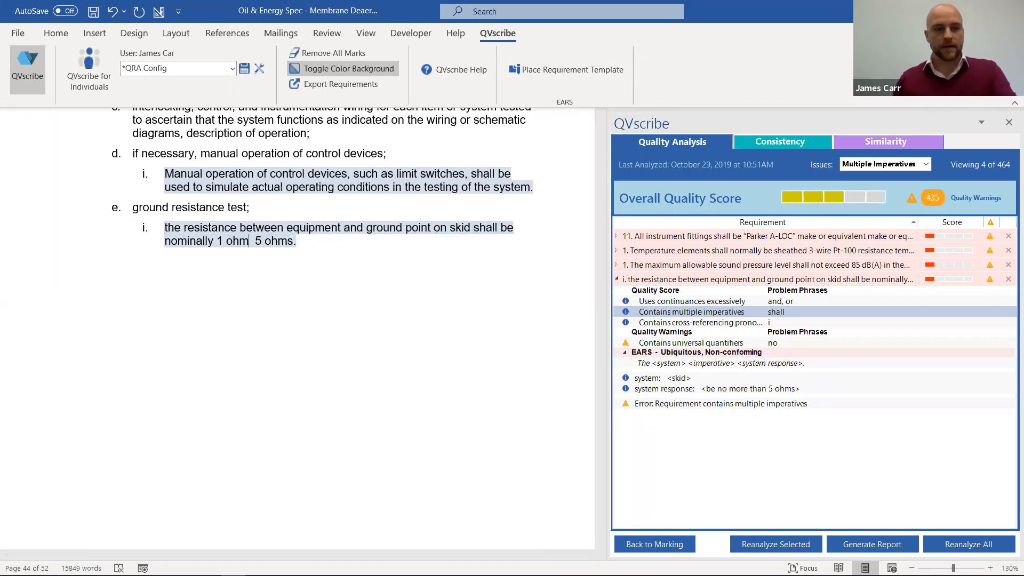
text(between 1 ohm )
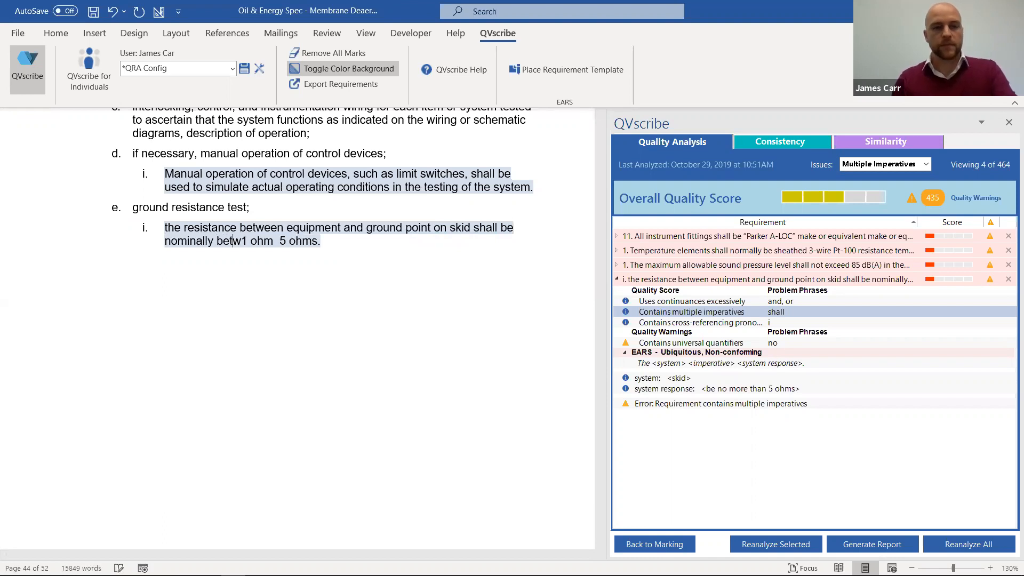
text(and)
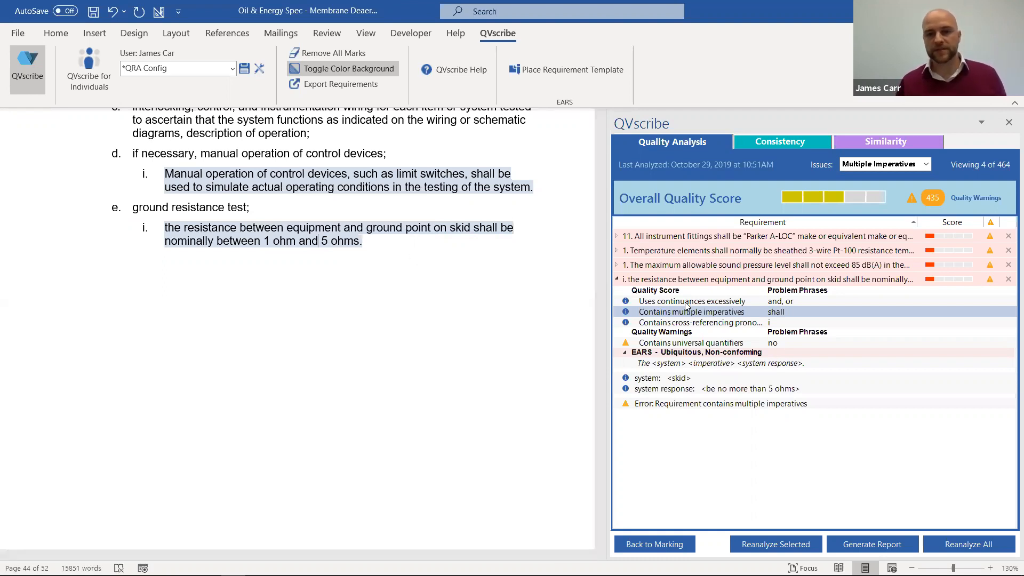
- Reanalyze only the reworded ground resistance requirement and confirm the reanalysis
mouse_move(687, 304)
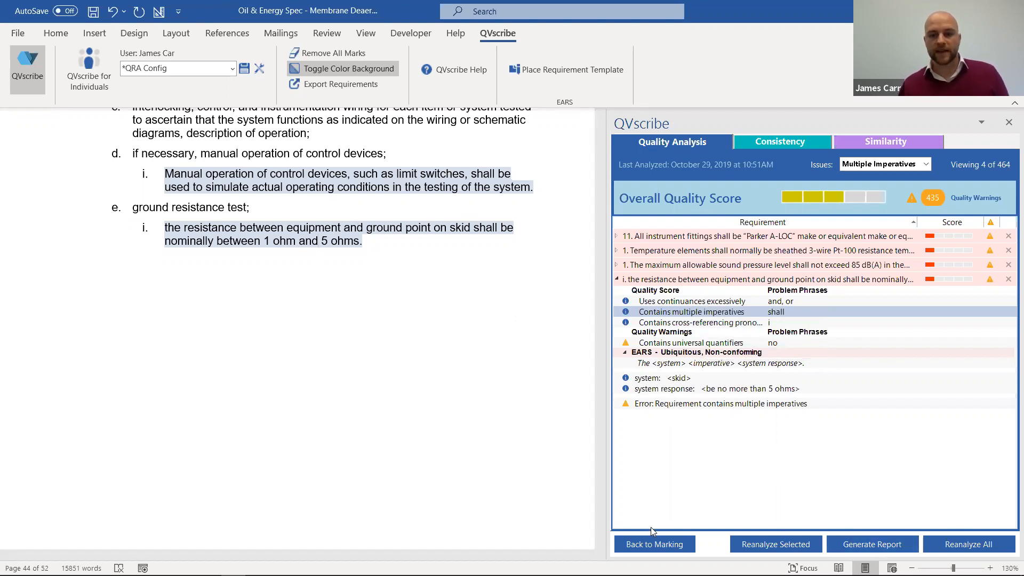
click(746, 544)
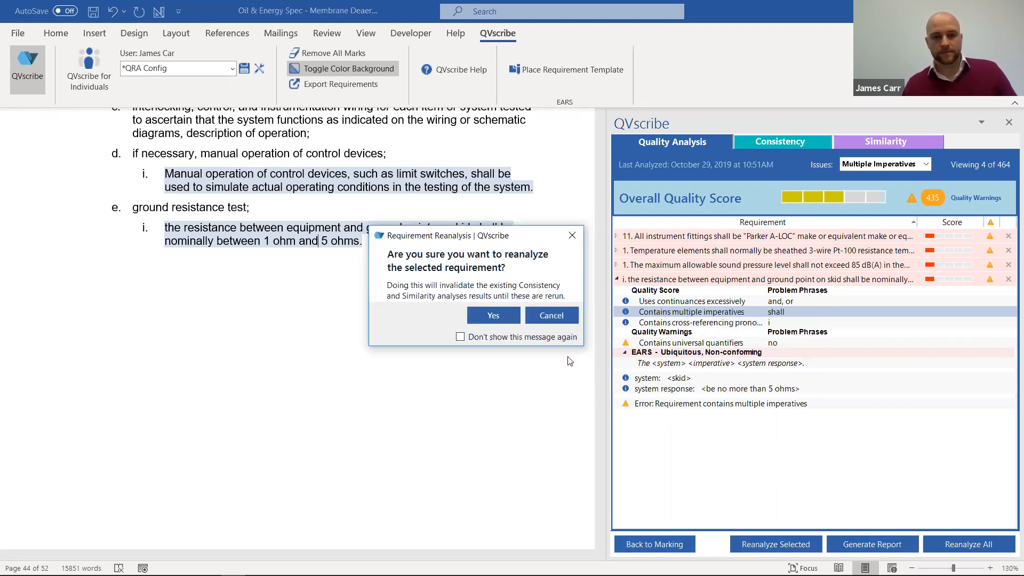
click(495, 314)
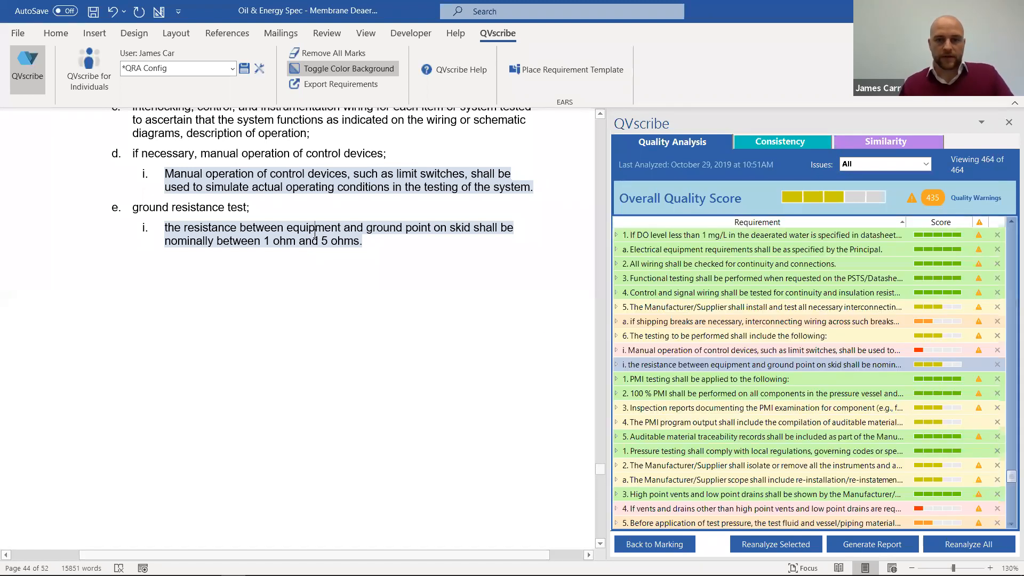
- Find the reanalysed ground resistance requirement in the full list and expand its details, along with those of the item 6 testing requirement
click(320, 176)
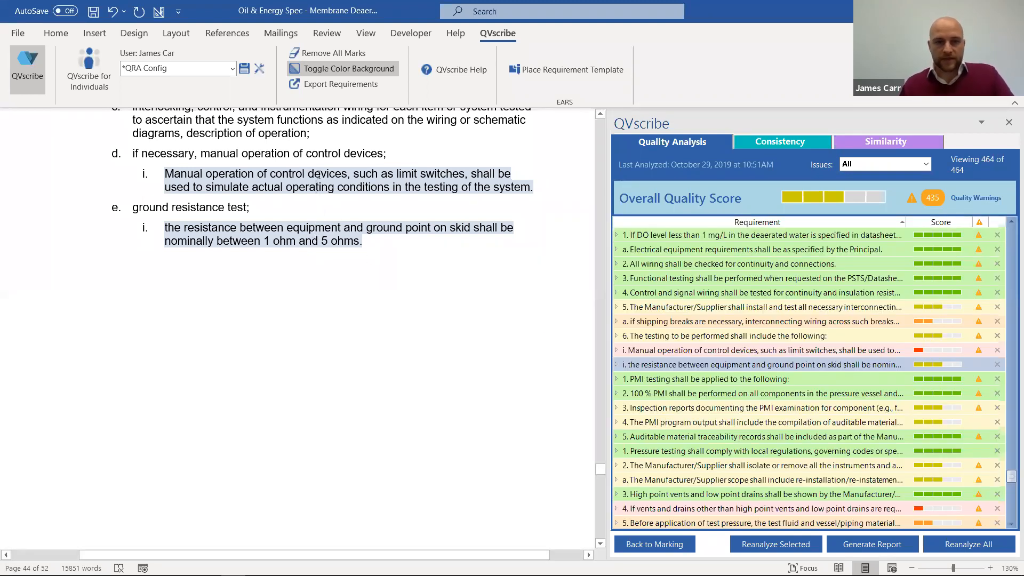
click(723, 336)
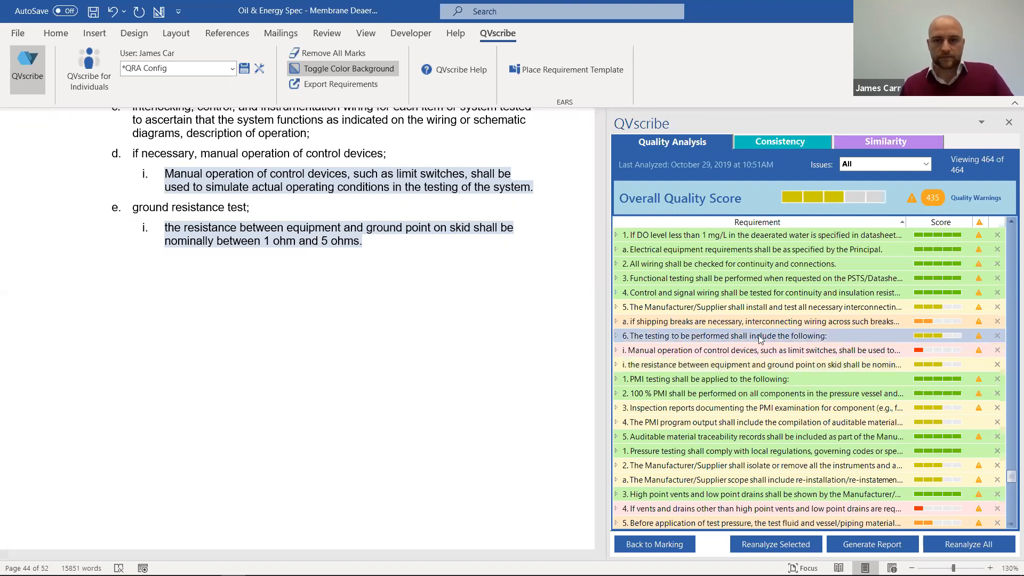
scroll(503, 300, down, 3)
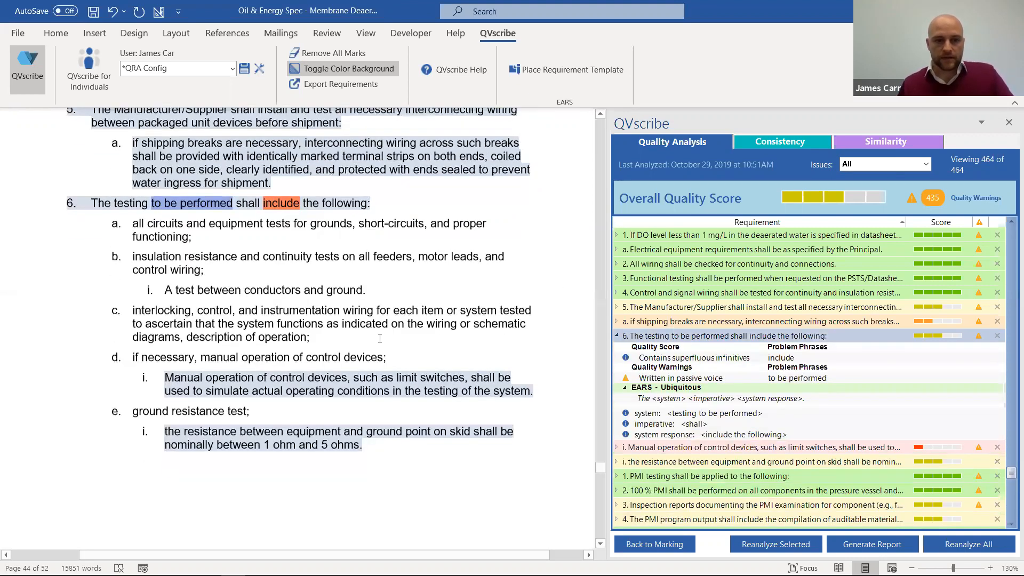
click(331, 373)
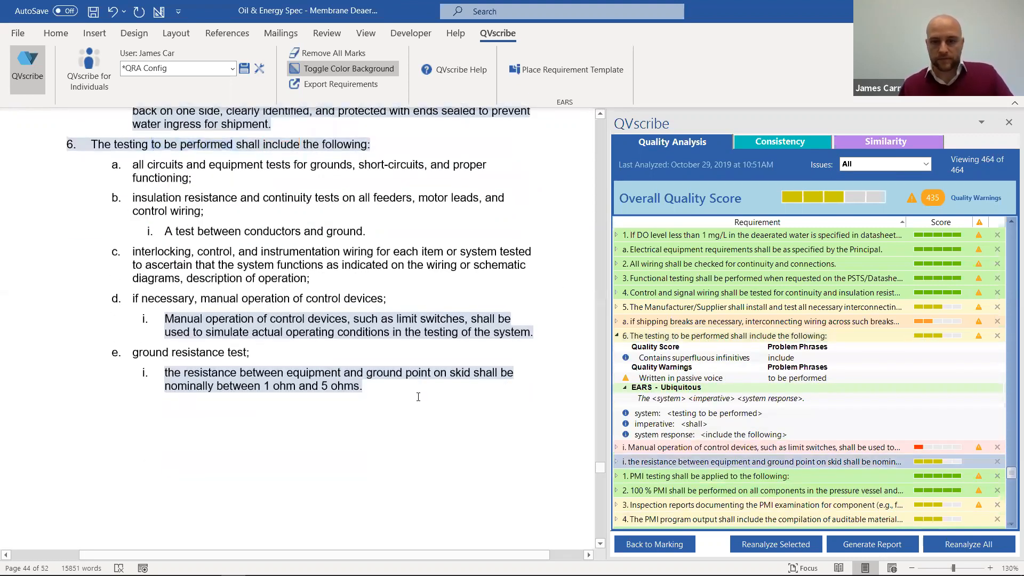
click(845, 460)
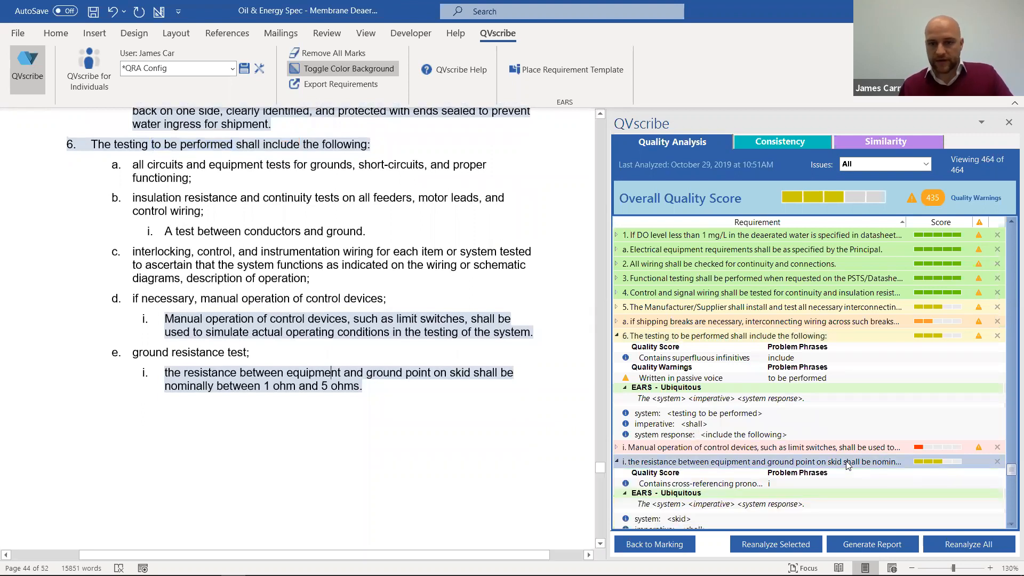
- Examine the cross-referencing pronouns issue of the ground resistance requirement, its EARS breakdown and the guidance for the issue
click(708, 482)
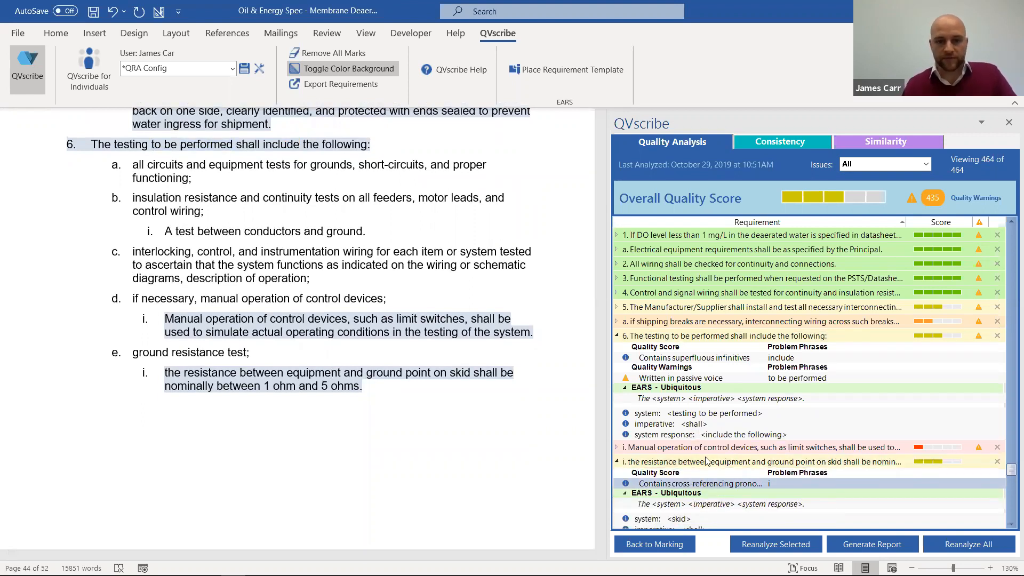
scroll(753, 453, down, 1)
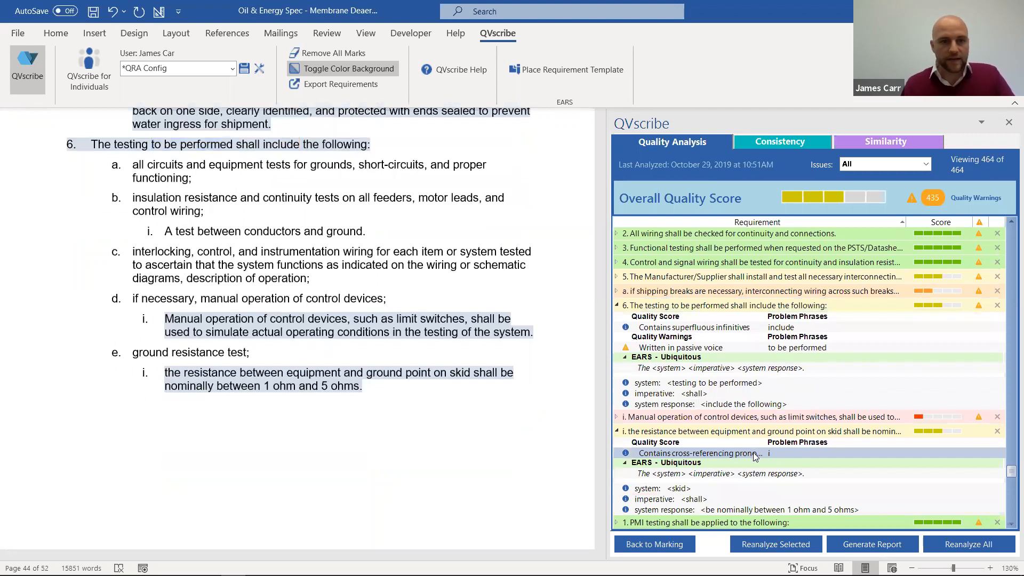
scroll(395, 276, up, 2)
scroll(395, 276, up, 2)
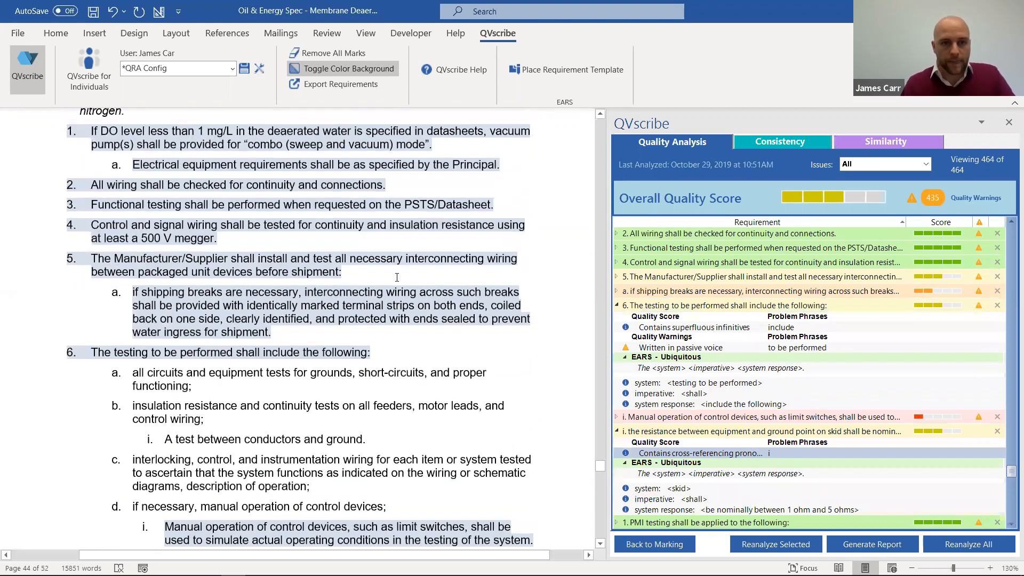
double_click(889, 433)
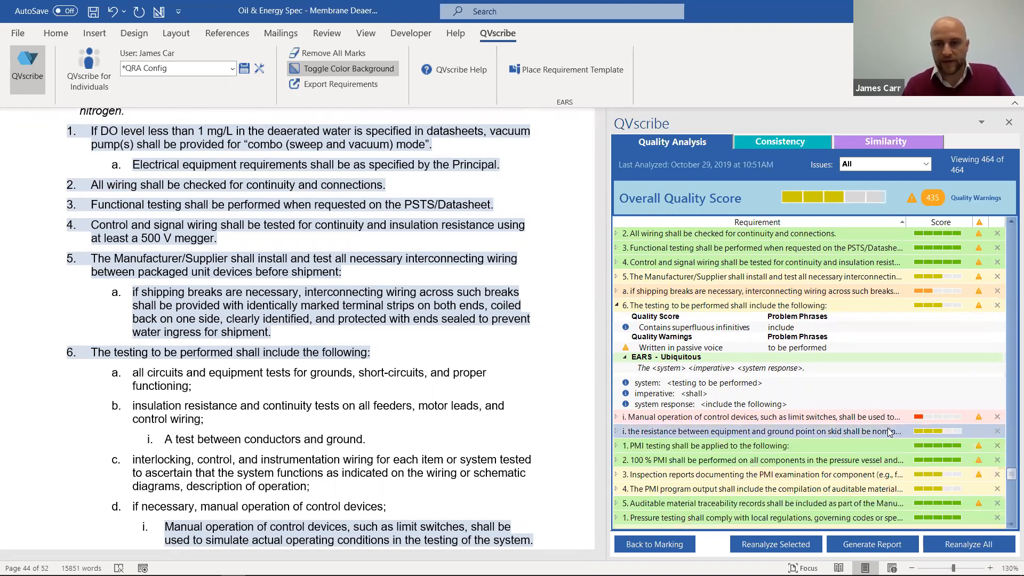
double_click(835, 432)
click(714, 455)
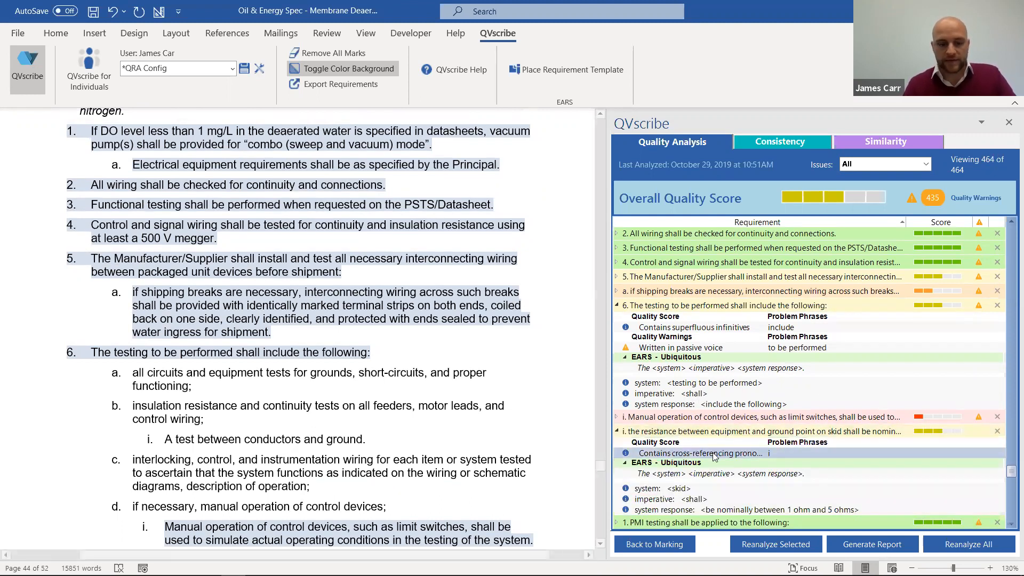
mouse_move(714, 456)
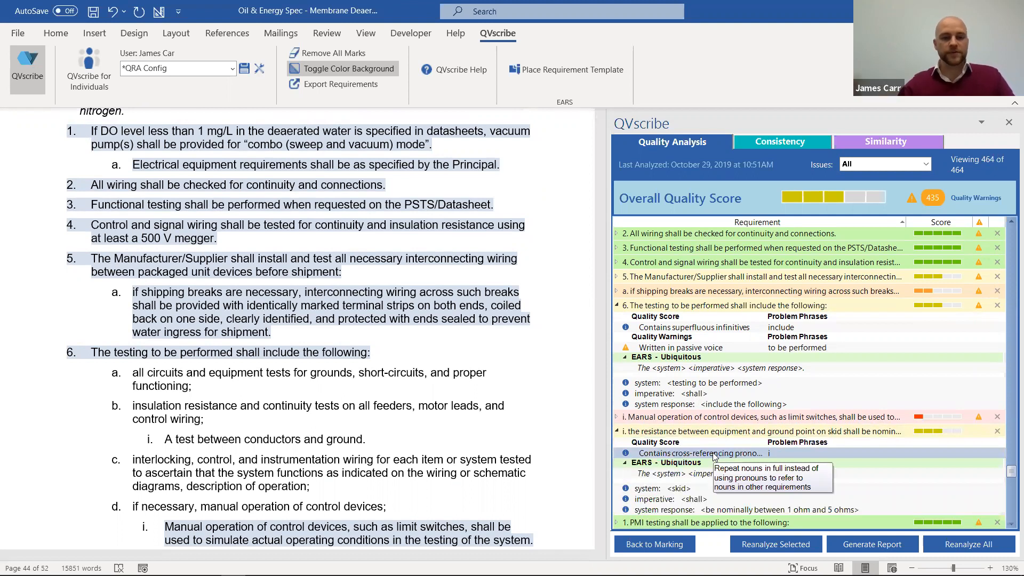
- Filter the quality issues to Vague Words and return to the start of the filtered requirements
click(860, 166)
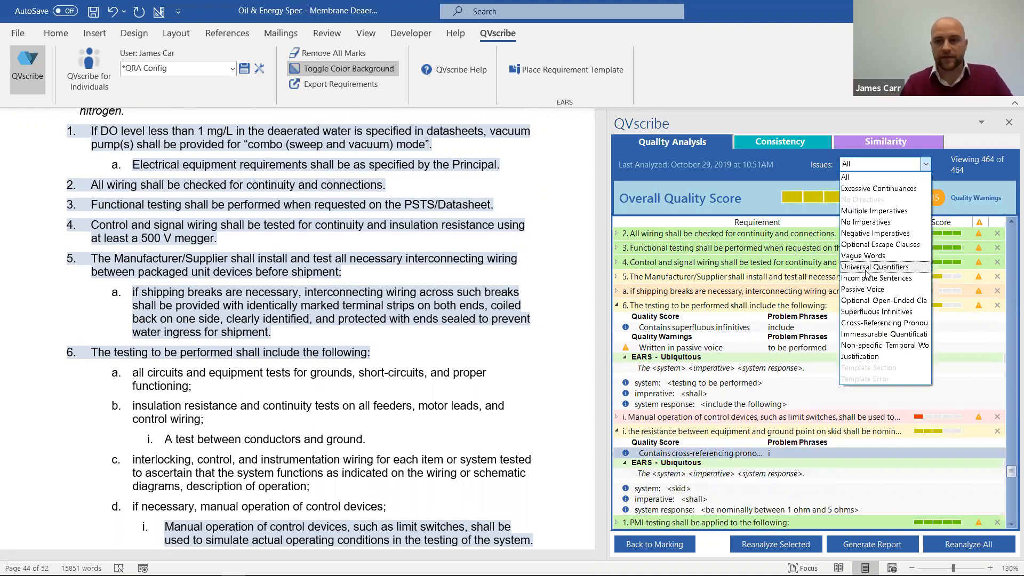
click(872, 256)
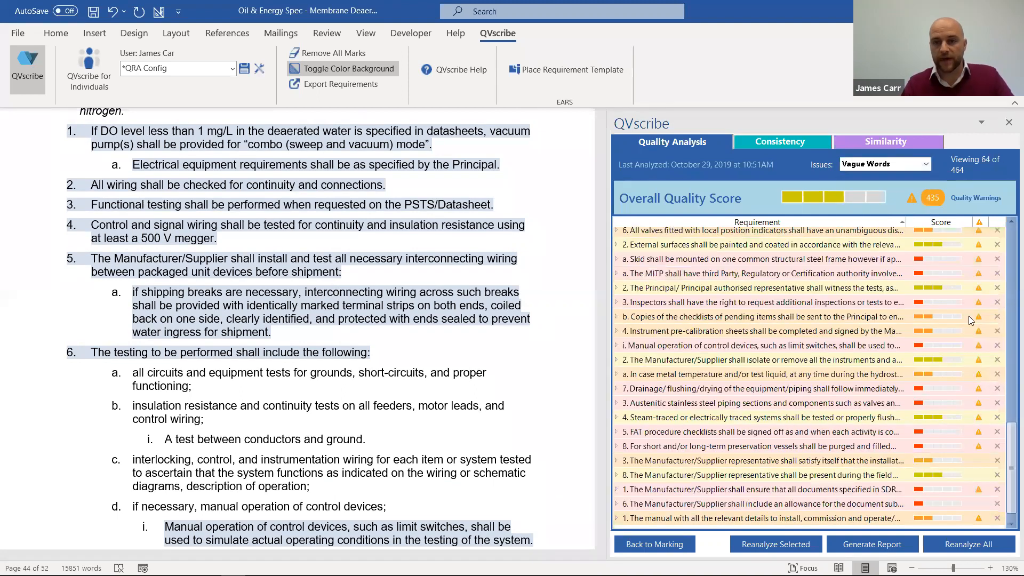
drag(1009, 456, 1000, 228)
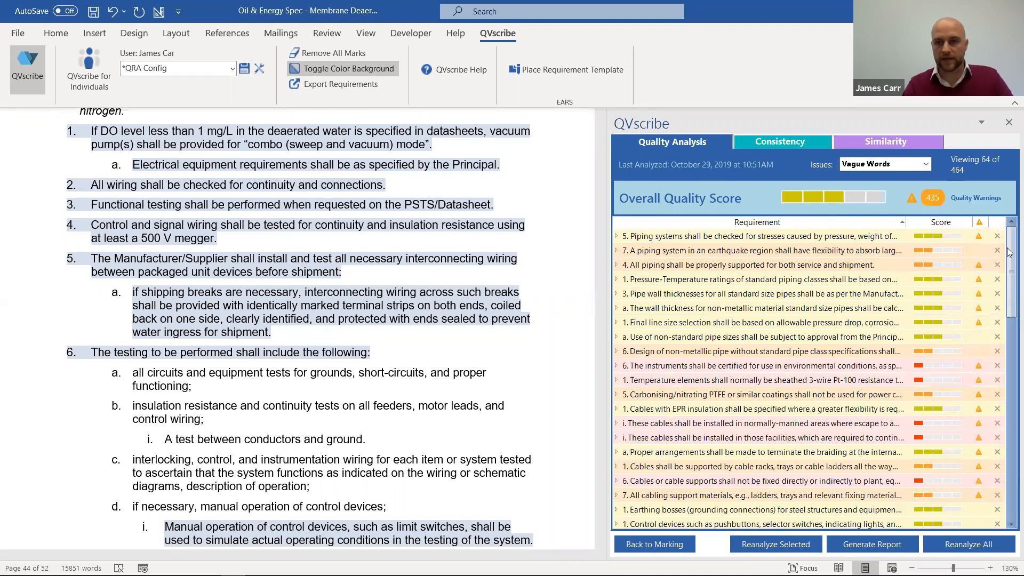
- Inspect the excessive continuances and vague words flagged in the requirement on checking piping systems for stresses
click(883, 235)
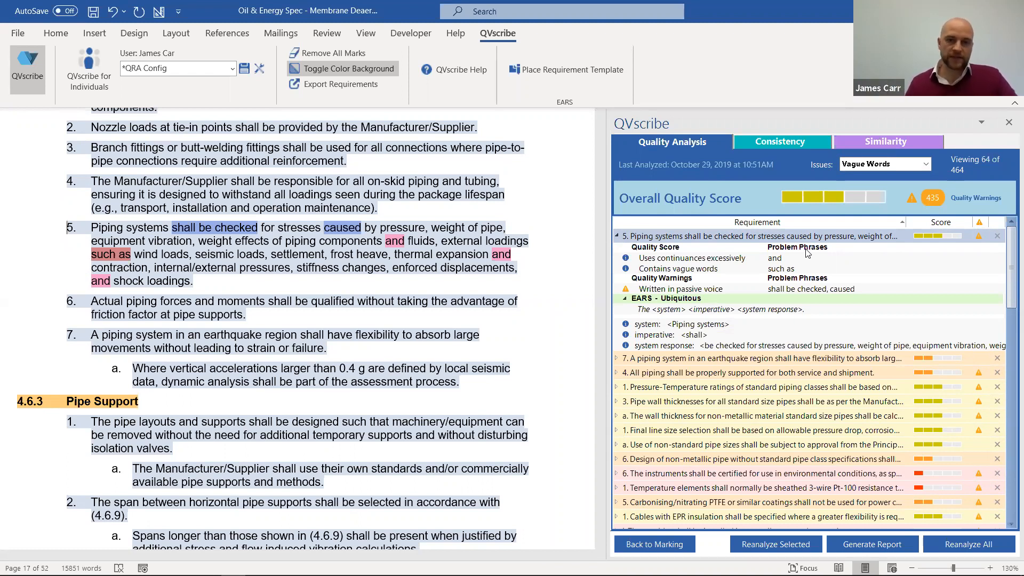
click(627, 259)
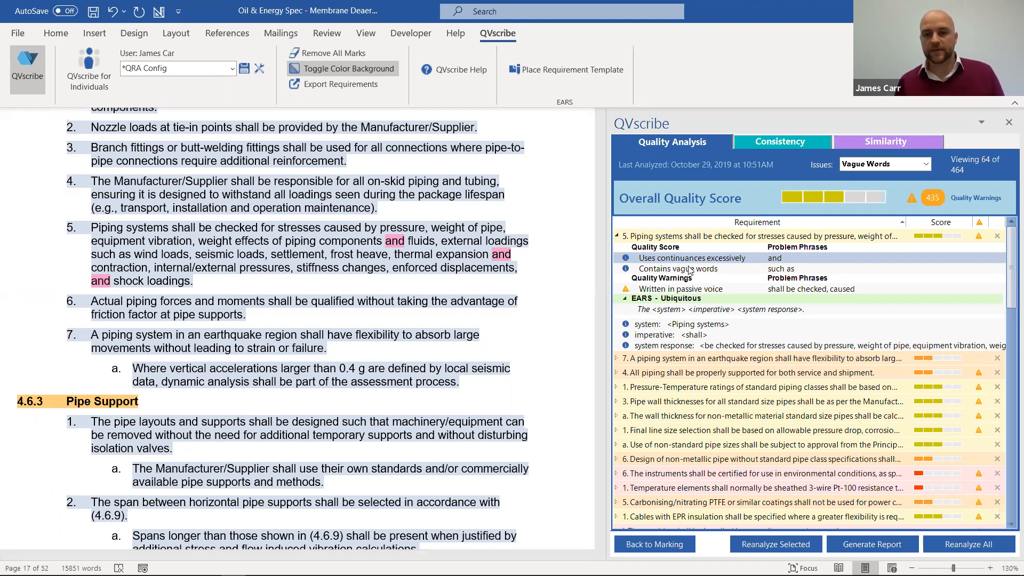
click(689, 270)
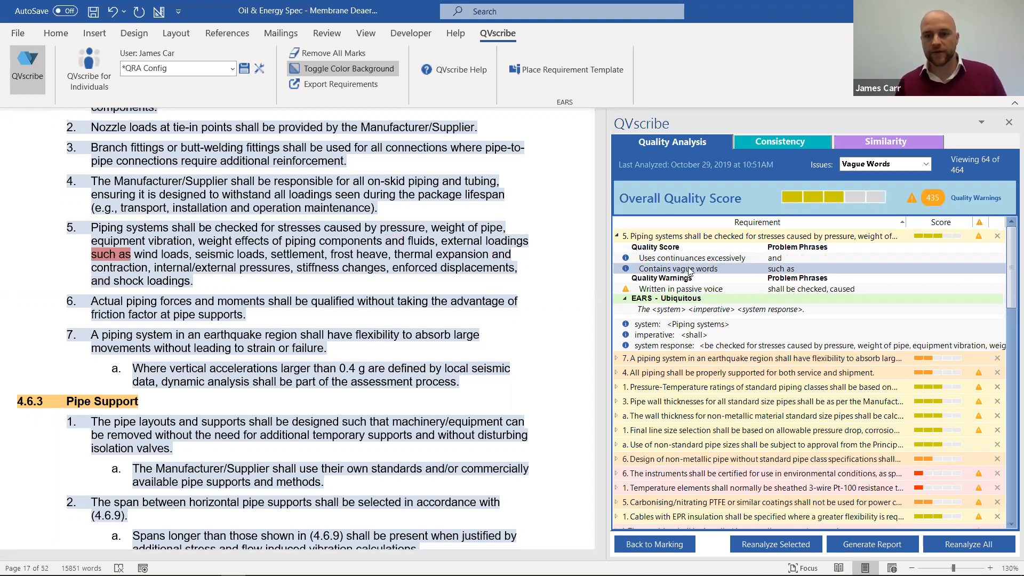
mouse_move(689, 270)
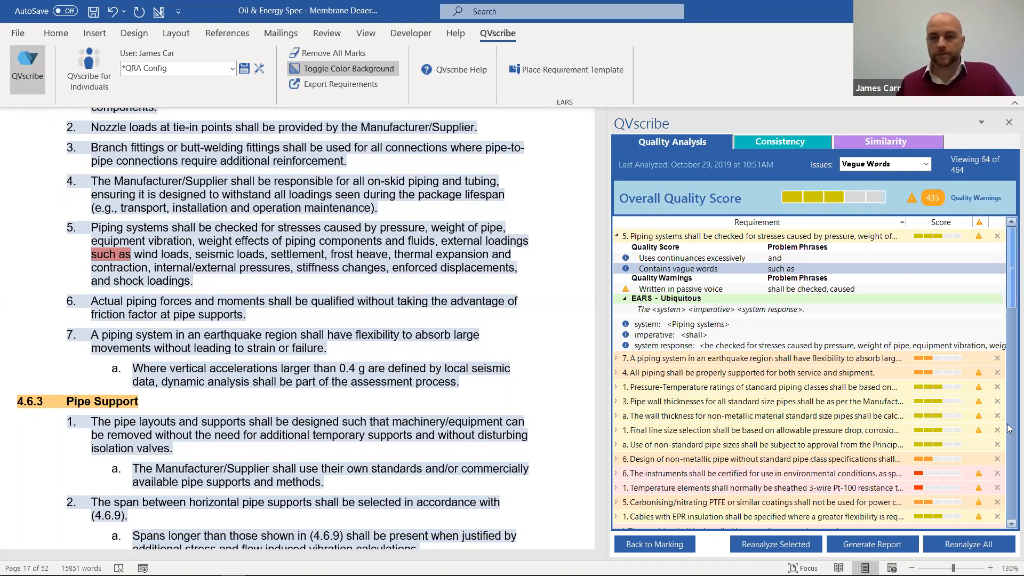
- Inspect the universal quantifiers and vague words flagged in the last filtered requirement, about the manual with all the relevant details
drag(1008, 257, 1008, 450)
click(740, 502)
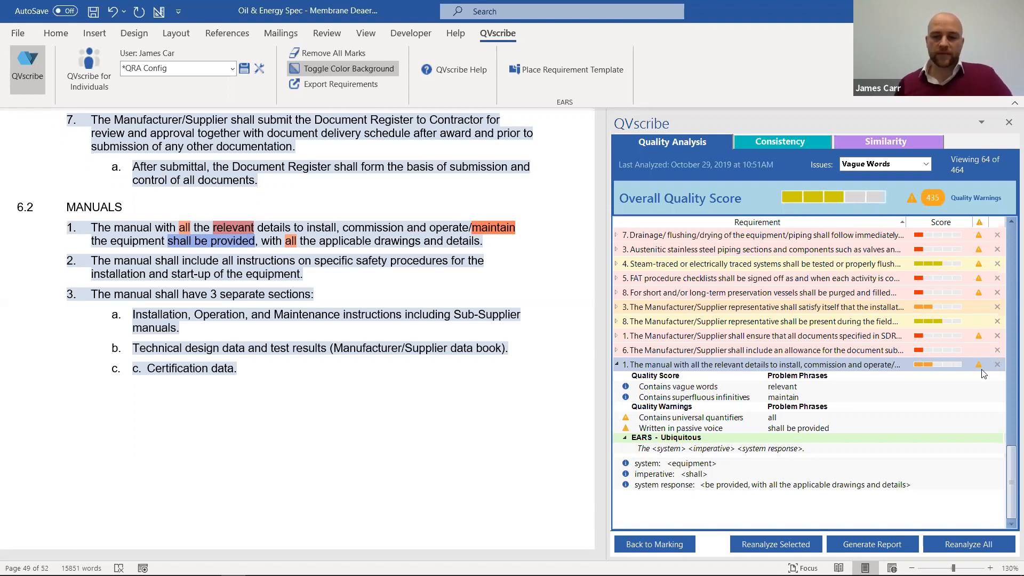
click(696, 419)
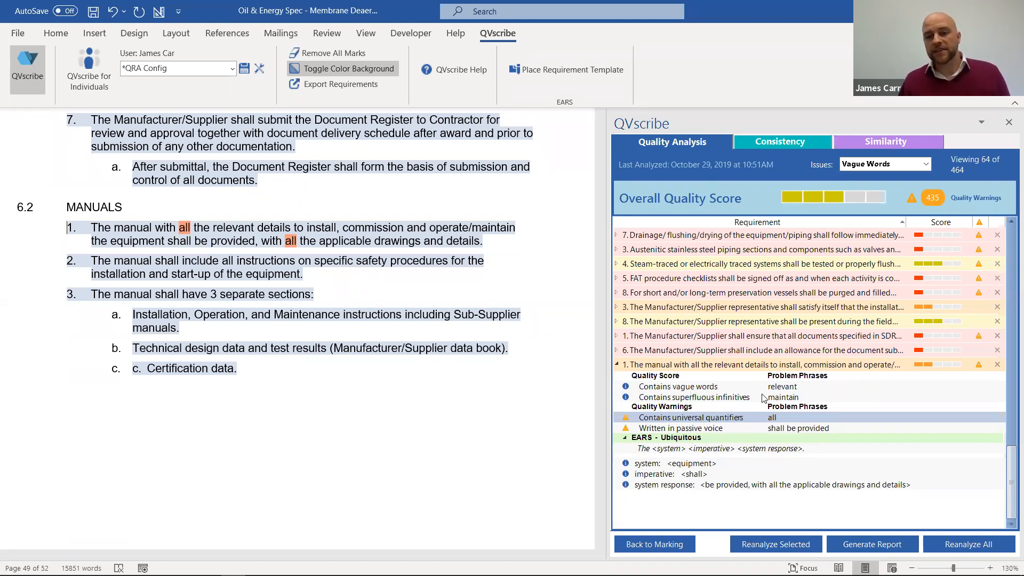
click(683, 386)
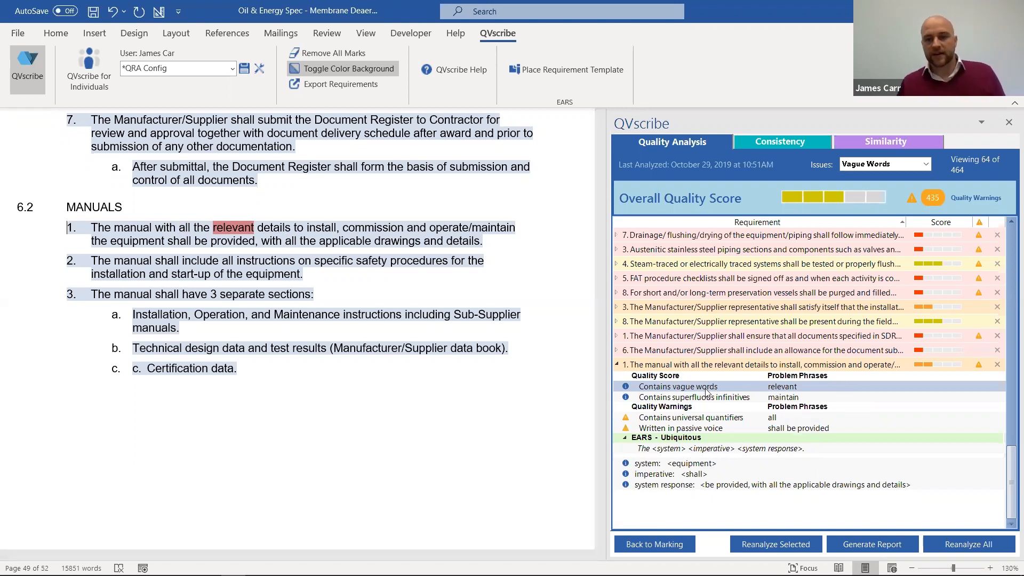
mouse_move(706, 391)
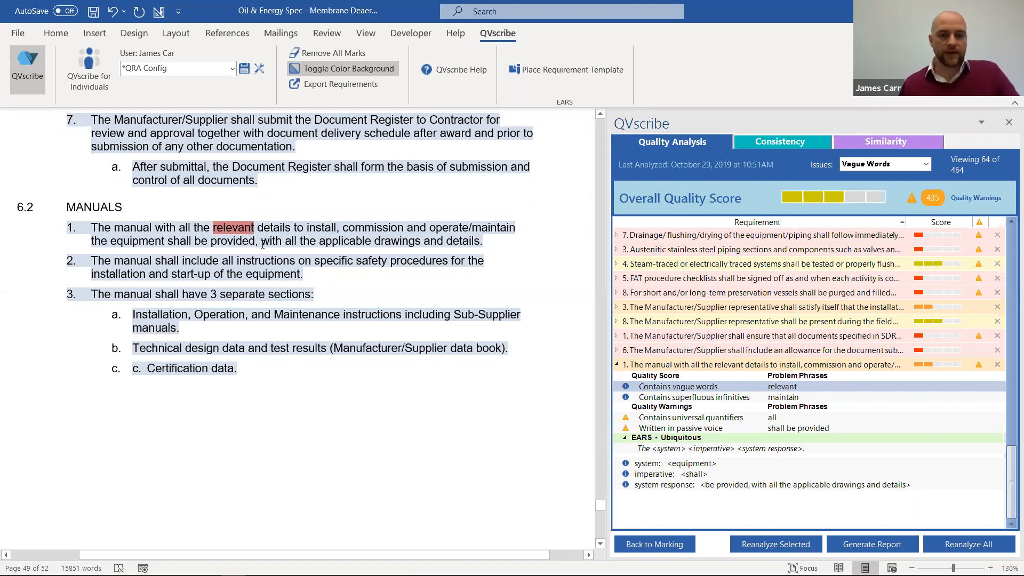
- Delete "all the relevant" from the first requirement under 6.2 Manuals so it begins "The manual with details to install"
click(254, 228)
key(BackSpace)
key(BackSpace)
key(BackSpace)
key(BackSpace)
key(BackSpace)
key(BackSpace)
key(BackSpace)
key(BackSpace)
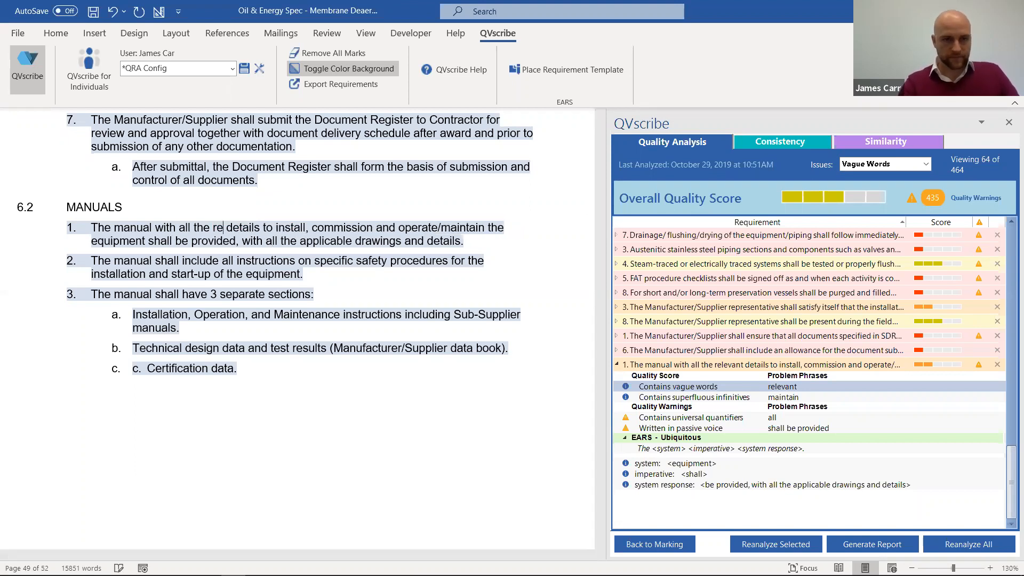
key(BackSpace)
key(BackSpace)
key(BackSpace)
key(BackSpace)
key(BackSpace)
key(BackSpace)
key(BackSpace)
key(BackSpace)
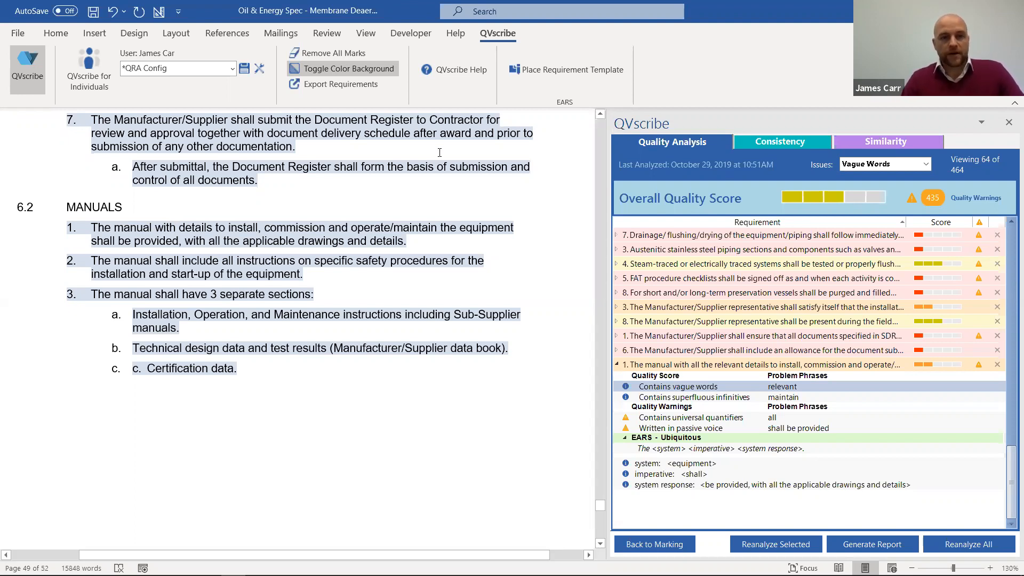
- Reanalyze all requirements from the Consistency analysis and display the updated term results
click(769, 141)
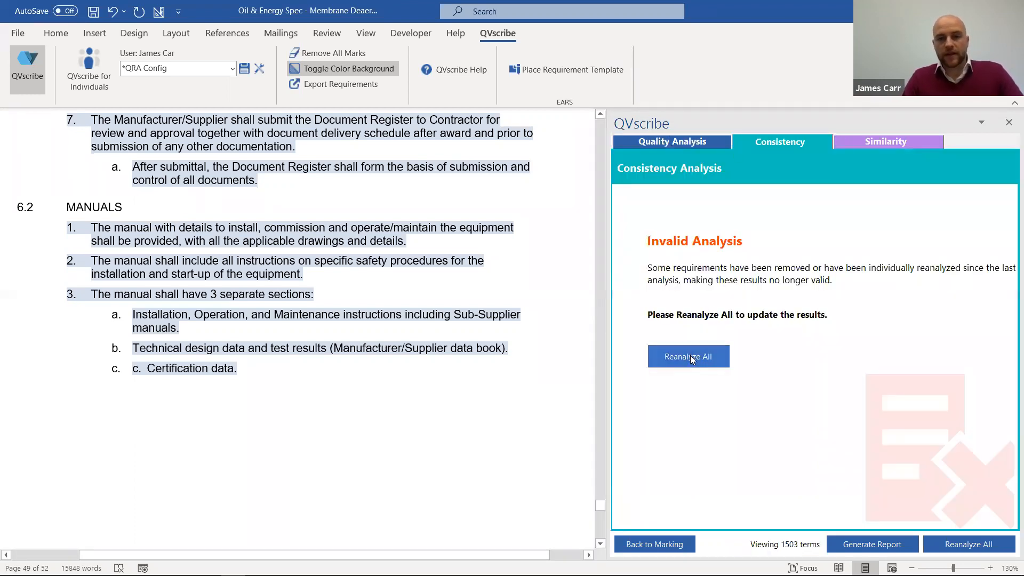
click(691, 356)
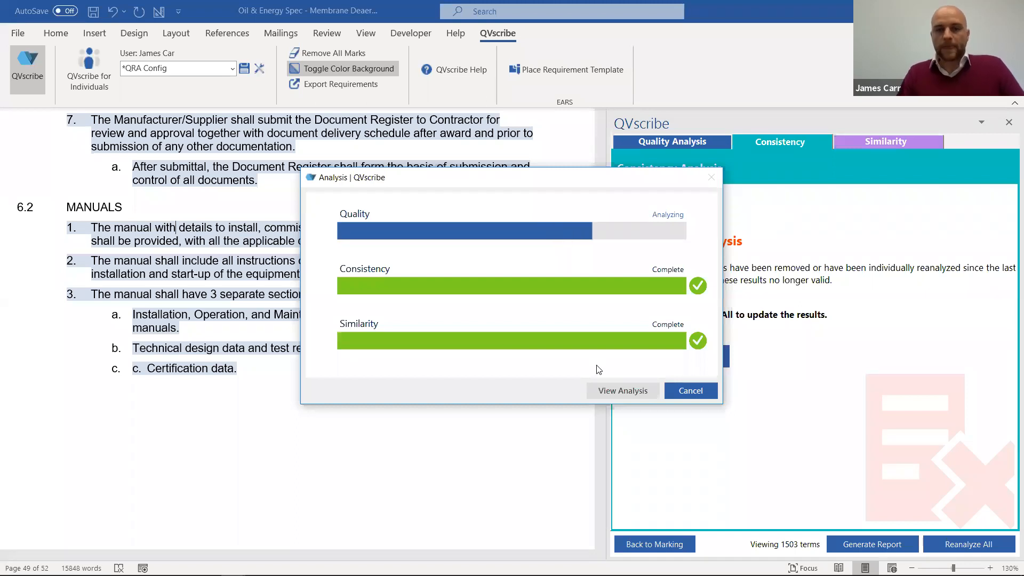
click(627, 391)
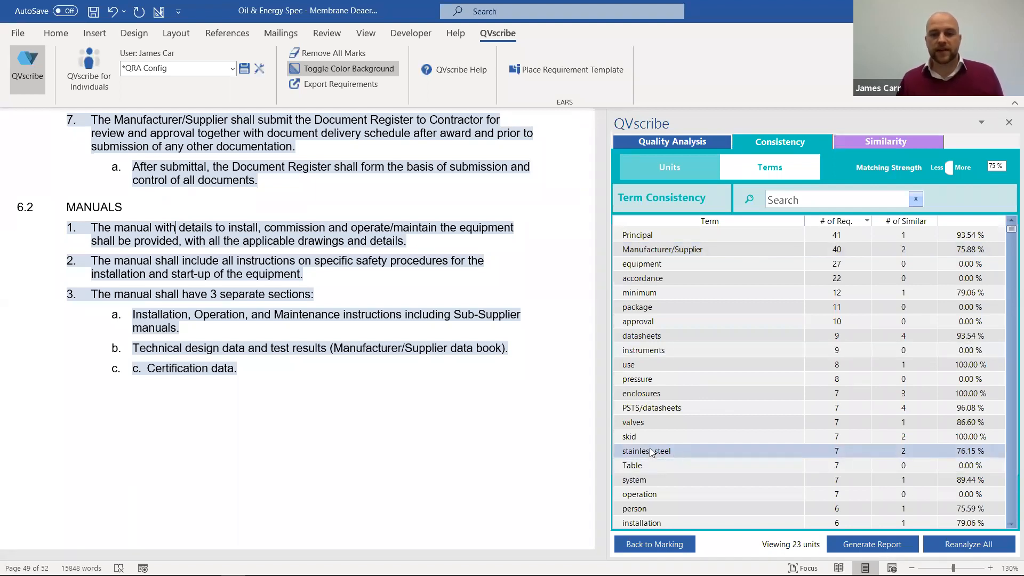
- Browse the term consistency list, open the term Principal and expand the field performance testing requirement that contains it
scroll(672, 452, down, 6)
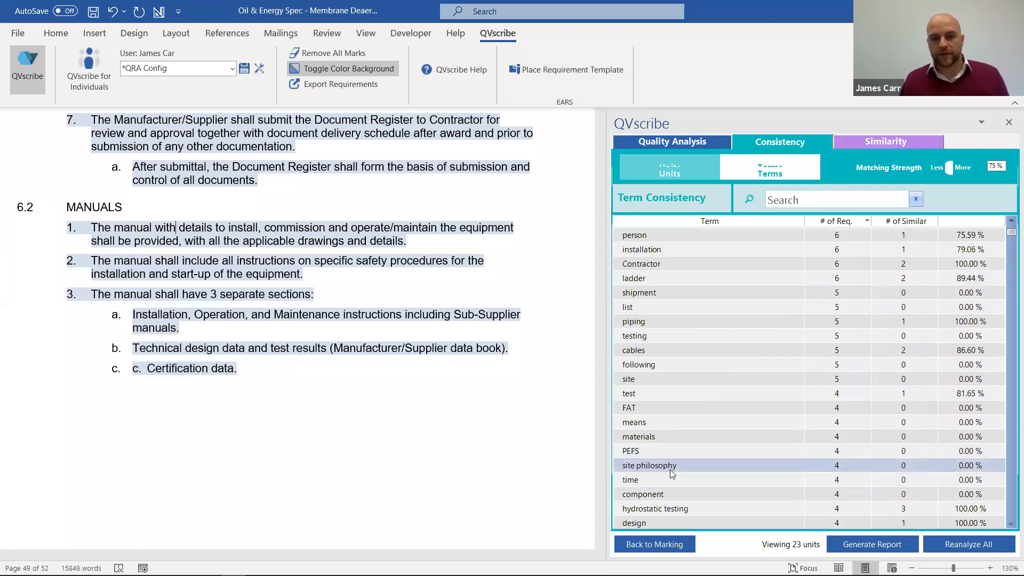
scroll(663, 468, down, 1)
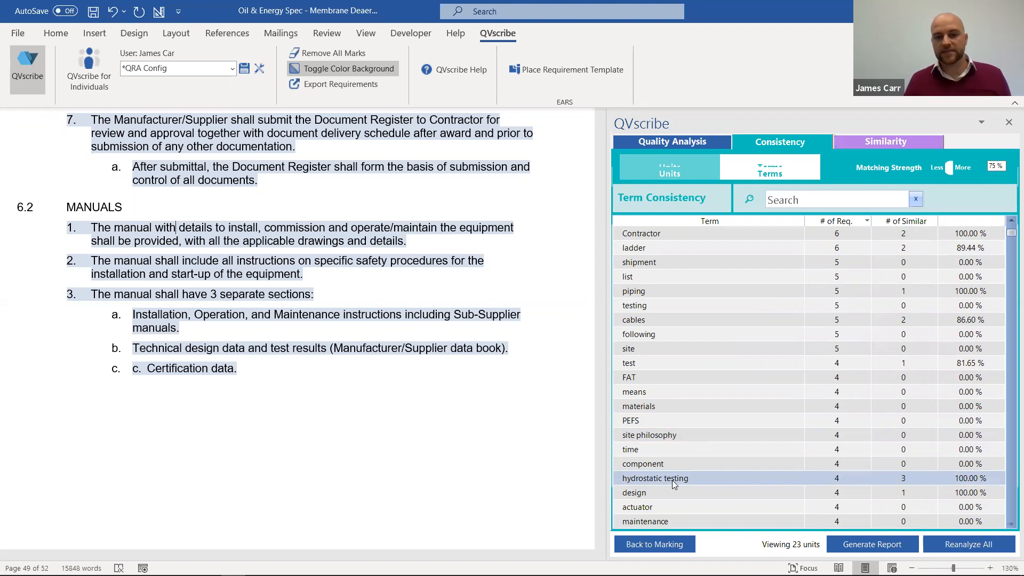
scroll(671, 433, up, 7)
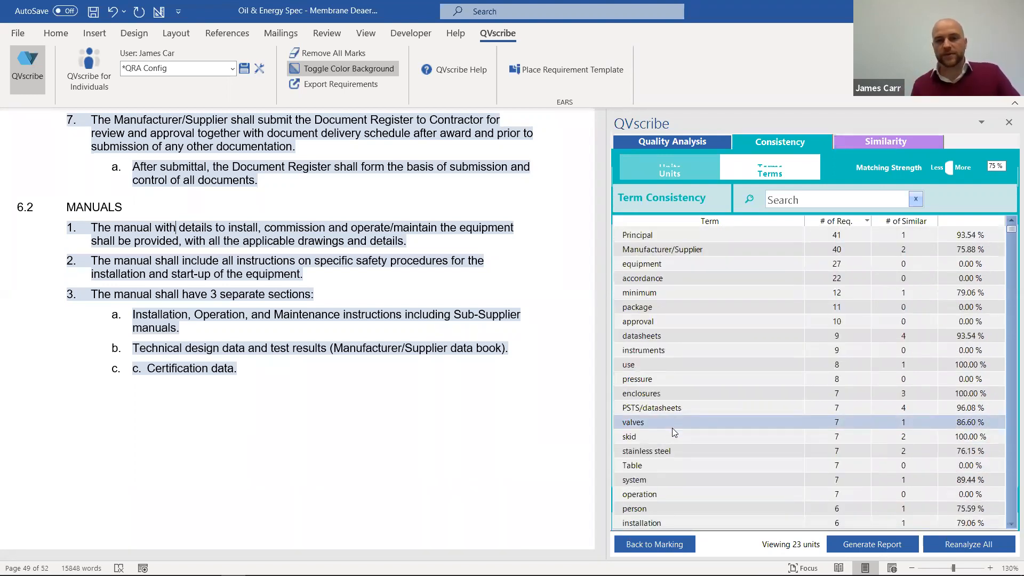
click(677, 235)
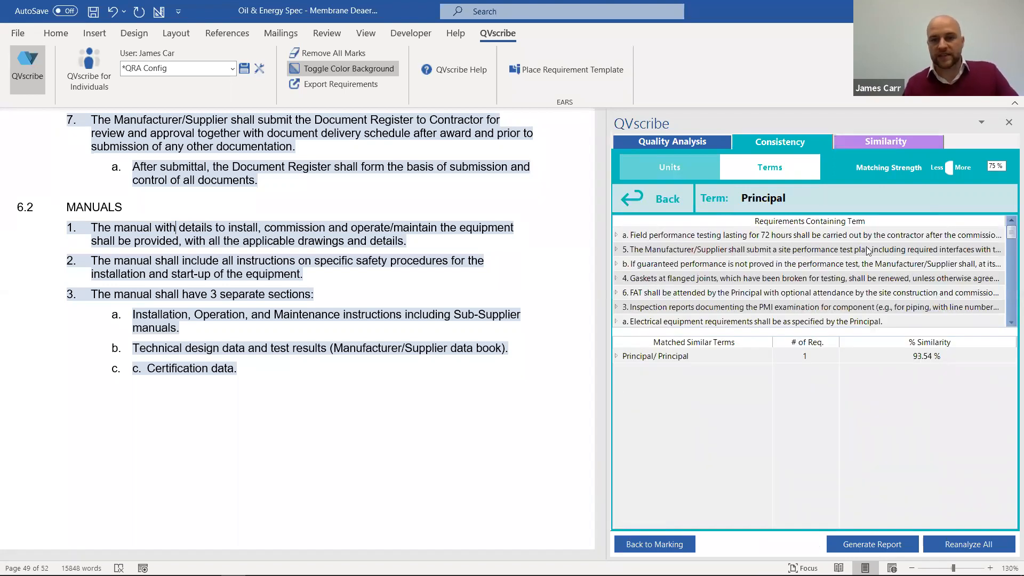
click(746, 238)
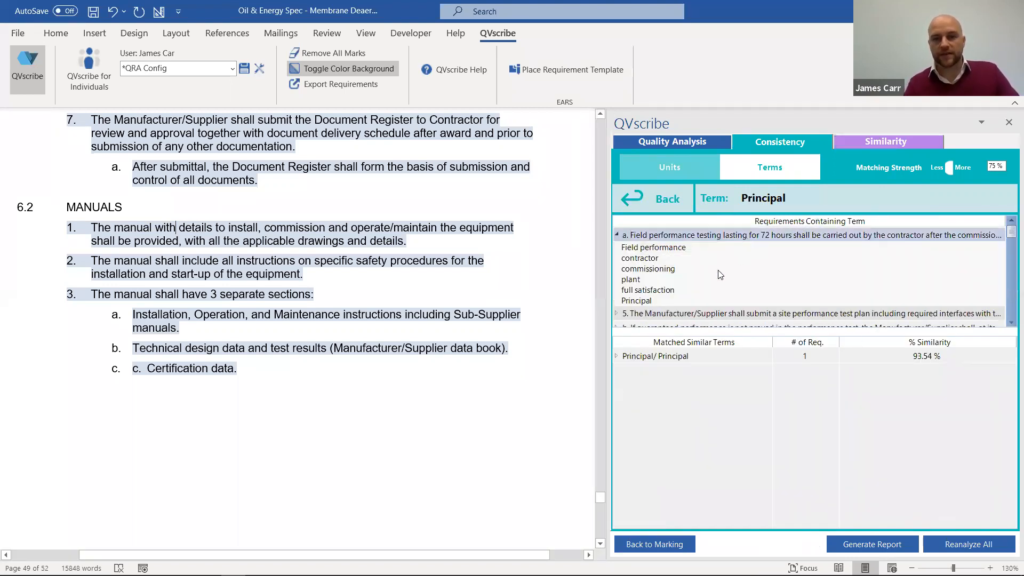
- Return from the Principal term to the full term consistency list, and review the unit consistency results for all units
click(660, 208)
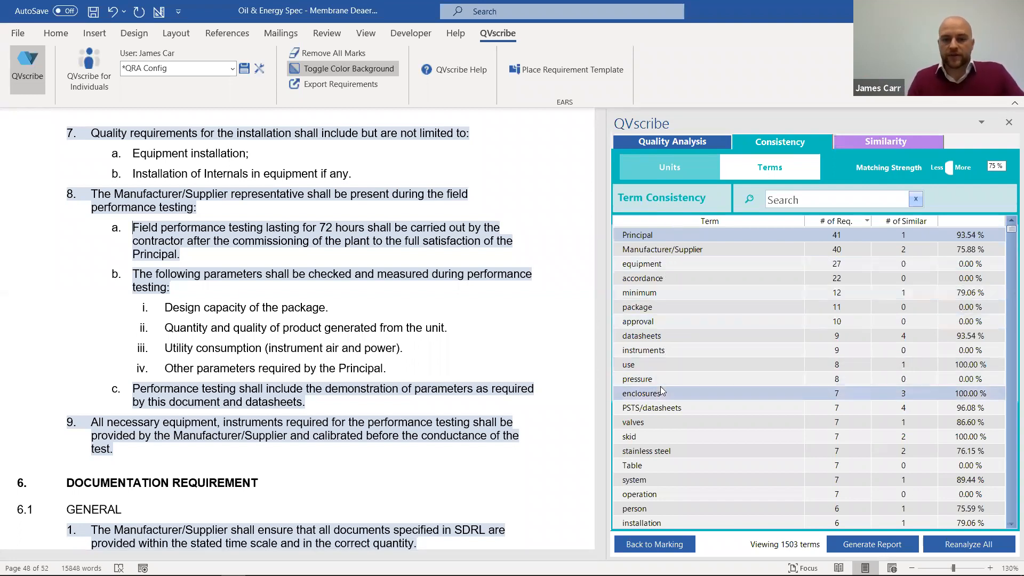
scroll(663, 377, down, 2)
scroll(663, 378, up, 2)
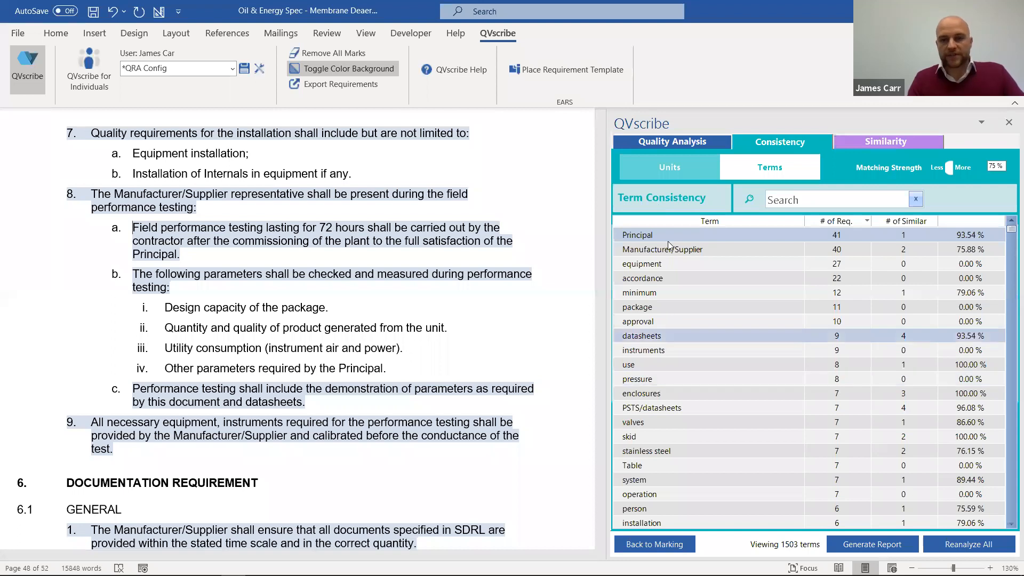
click(673, 171)
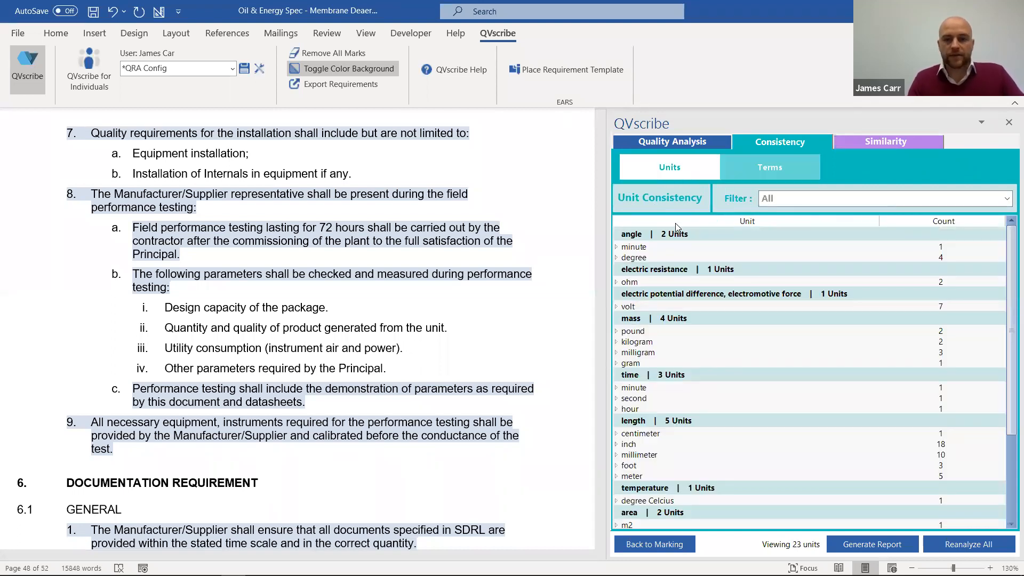
scroll(649, 261, down, 4)
scroll(649, 259, up, 4)
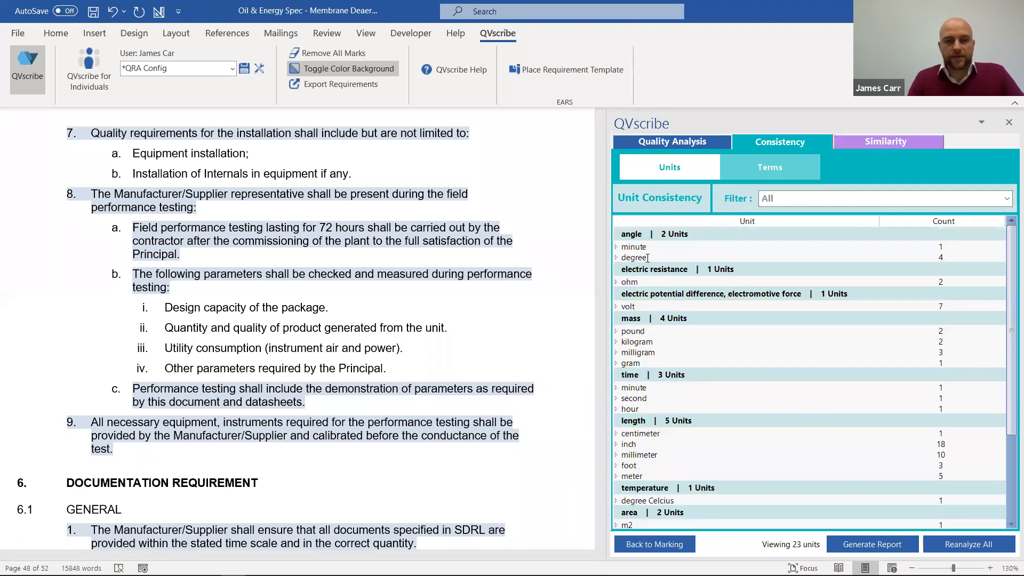
- Review the default units in the Unit Consistency settings of the QVscribe configuration, and close it without changes
click(260, 73)
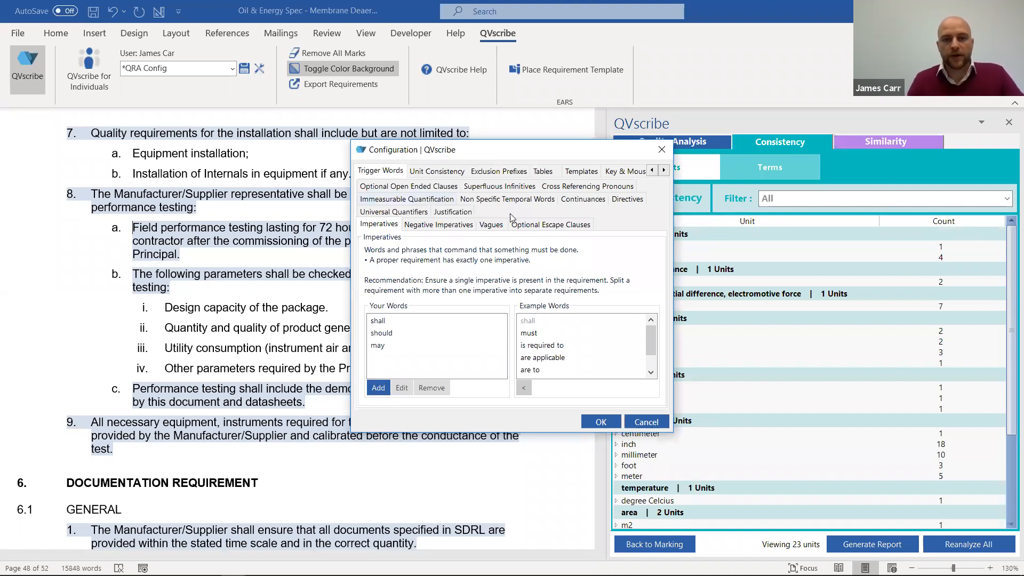
click(459, 172)
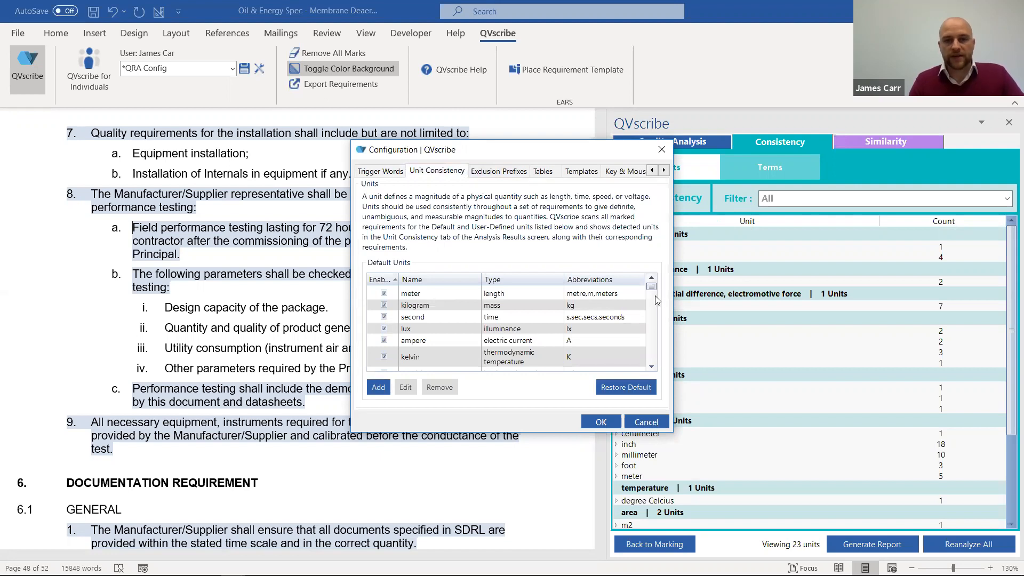
scroll(652, 290, down, 6)
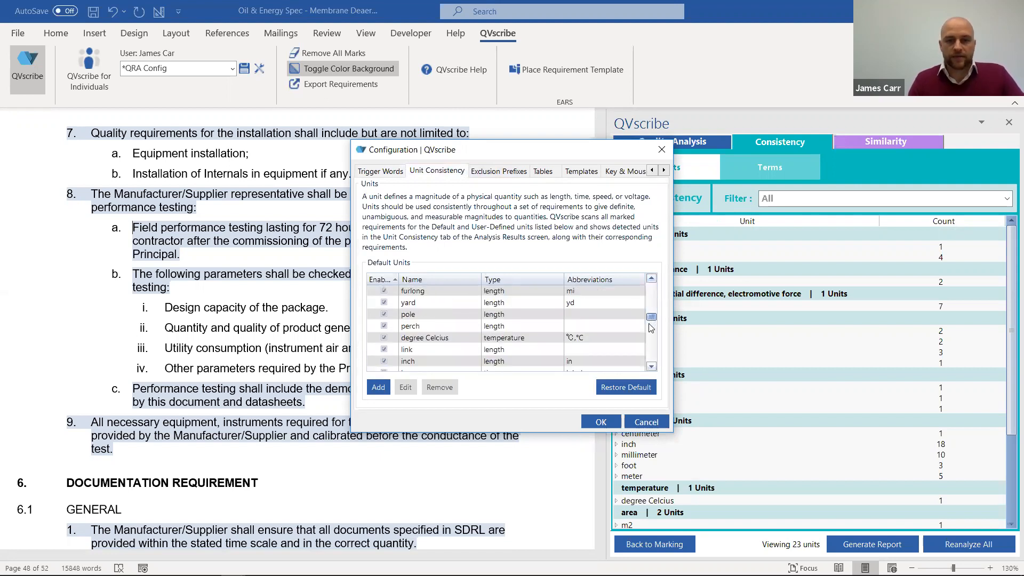
scroll(650, 288, up, 6)
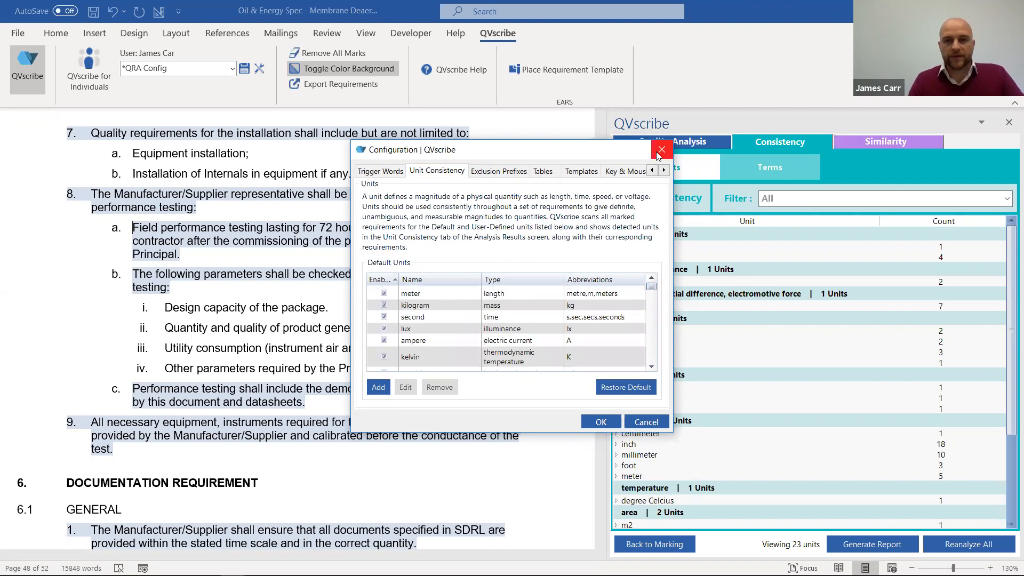
click(661, 150)
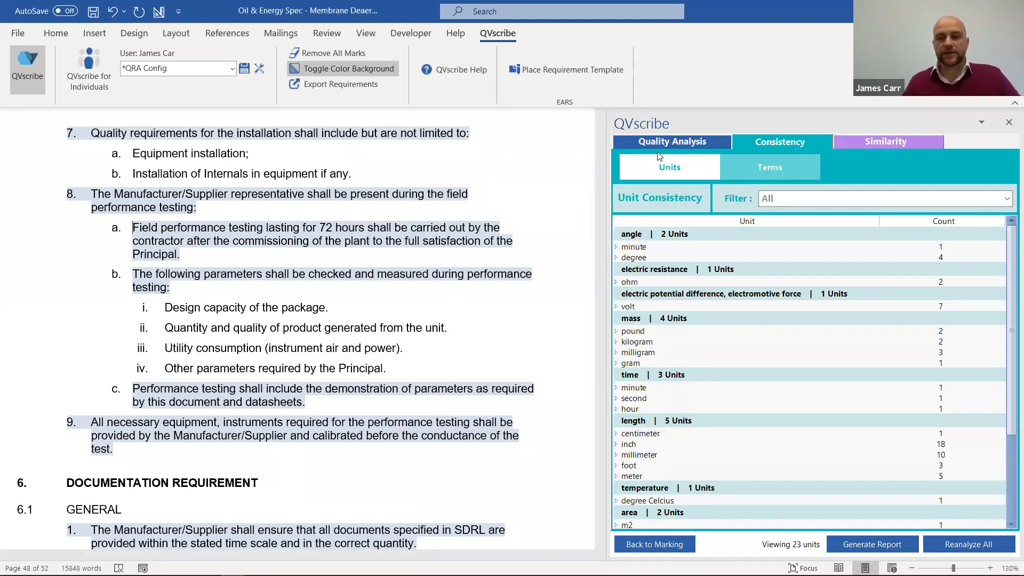
- Browse the unit consistency list and filter it to units Inconsistent with International System of Units (SI)
scroll(709, 328, down, 4)
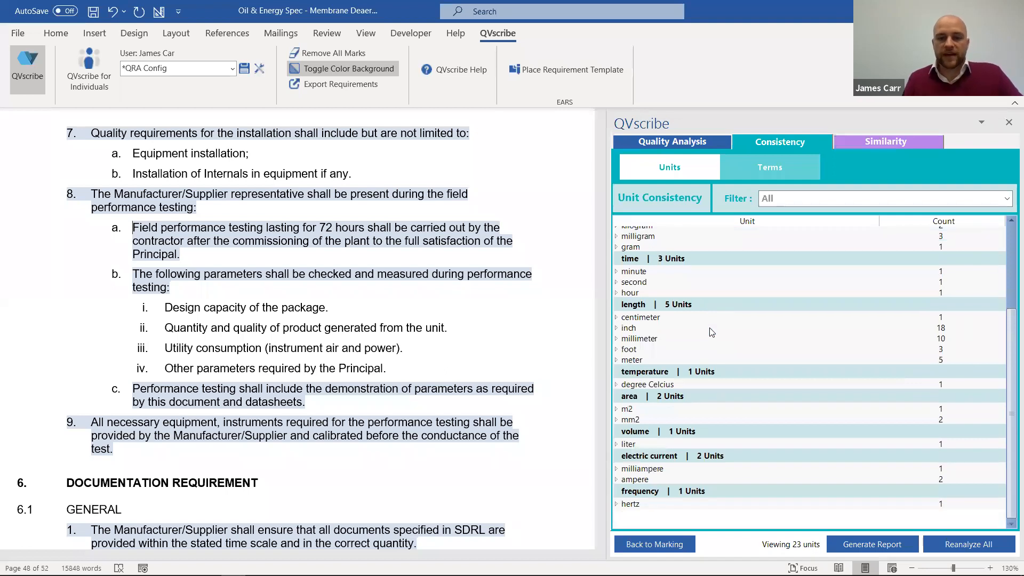
scroll(714, 298, up, 4)
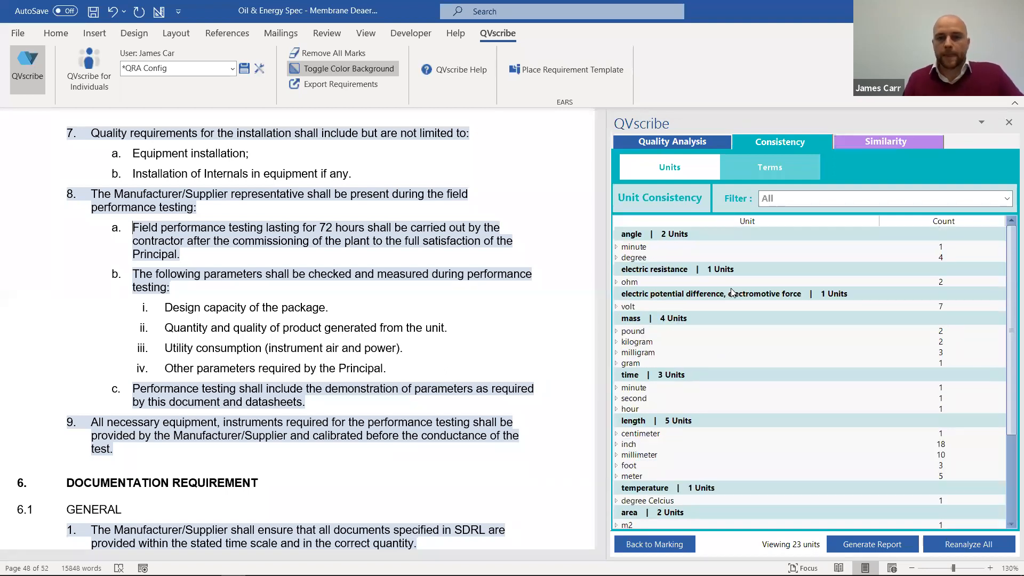
click(805, 199)
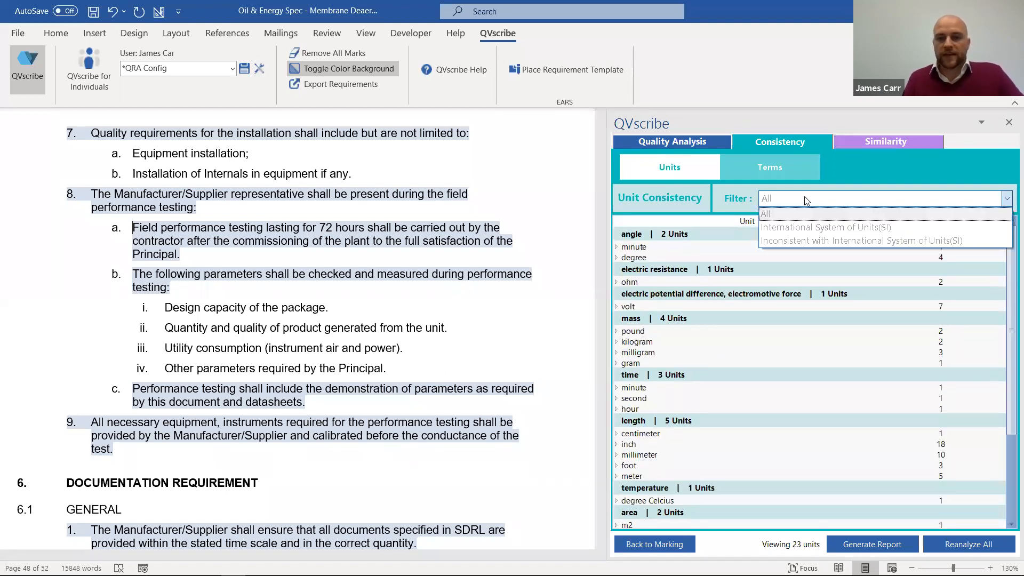
click(803, 241)
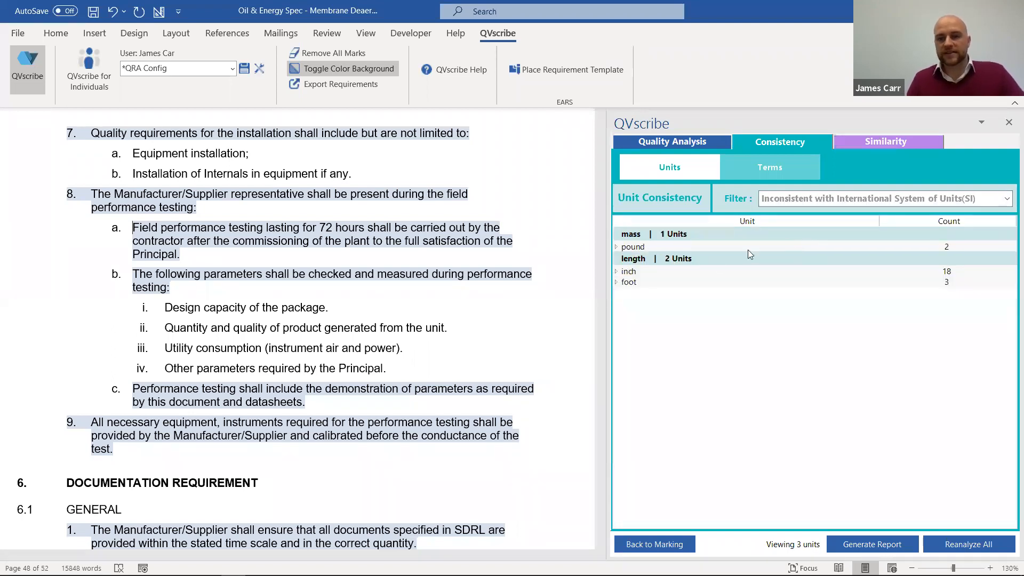
- Expand the inch entry and inspect its requirements in the document, from standing clearance through the stretcher access stairs
click(641, 272)
click(648, 288)
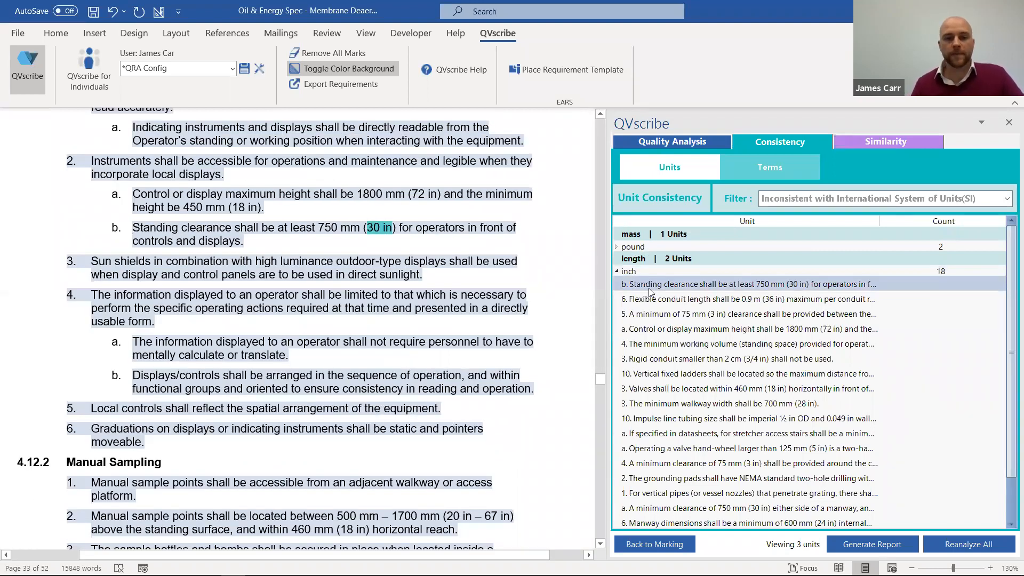
click(661, 314)
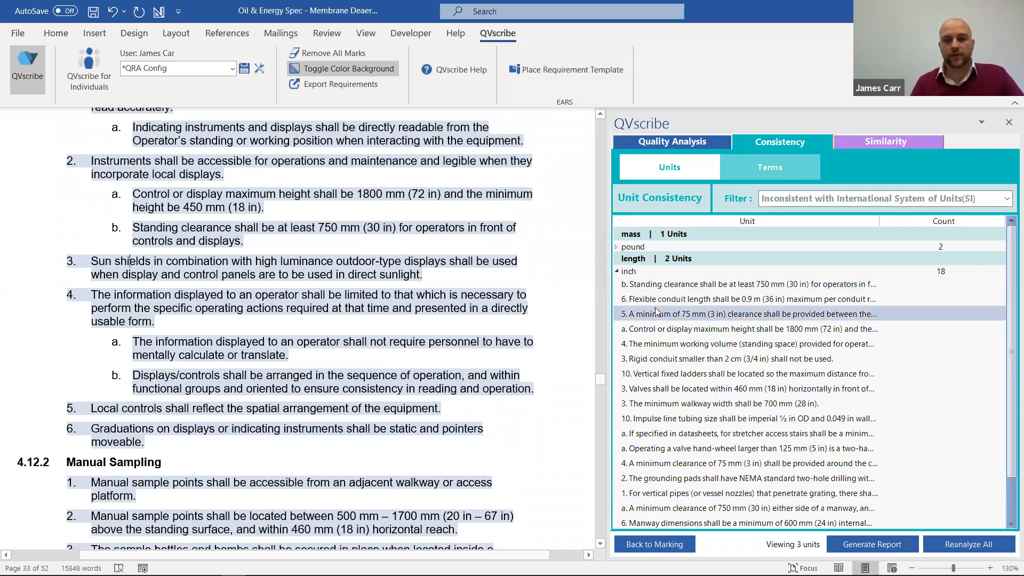
click(669, 329)
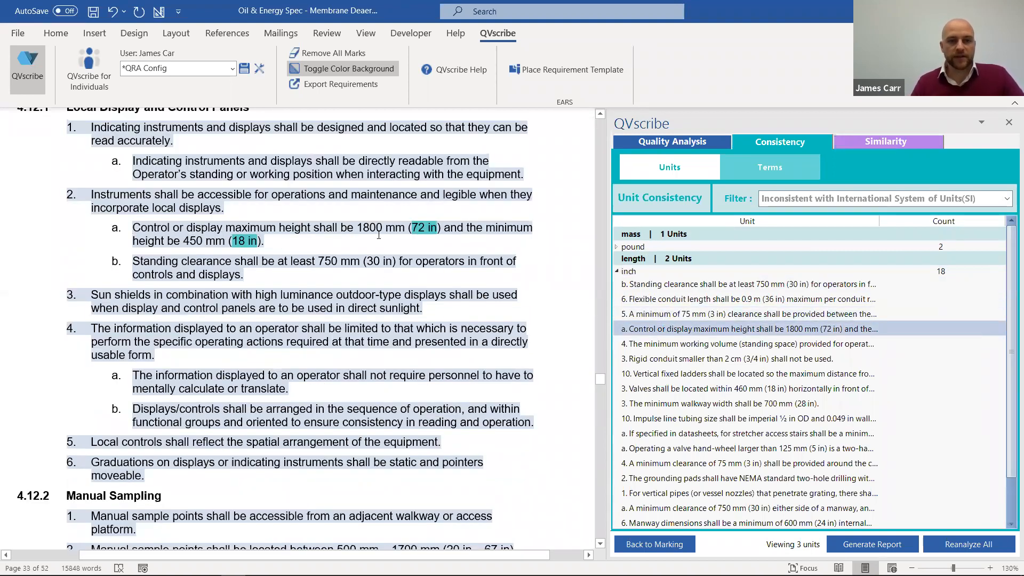
click(708, 344)
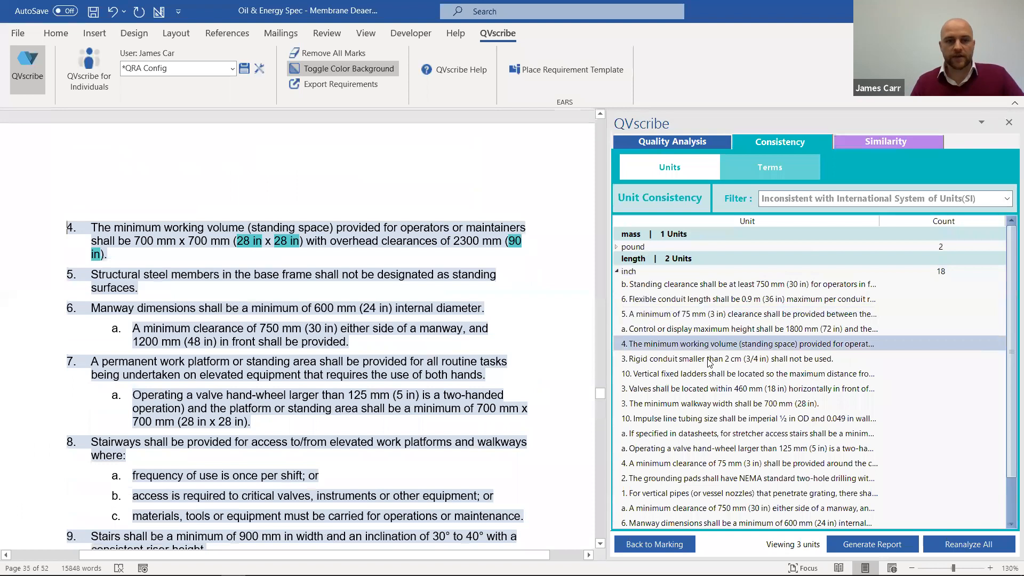
click(709, 360)
click(708, 375)
click(706, 386)
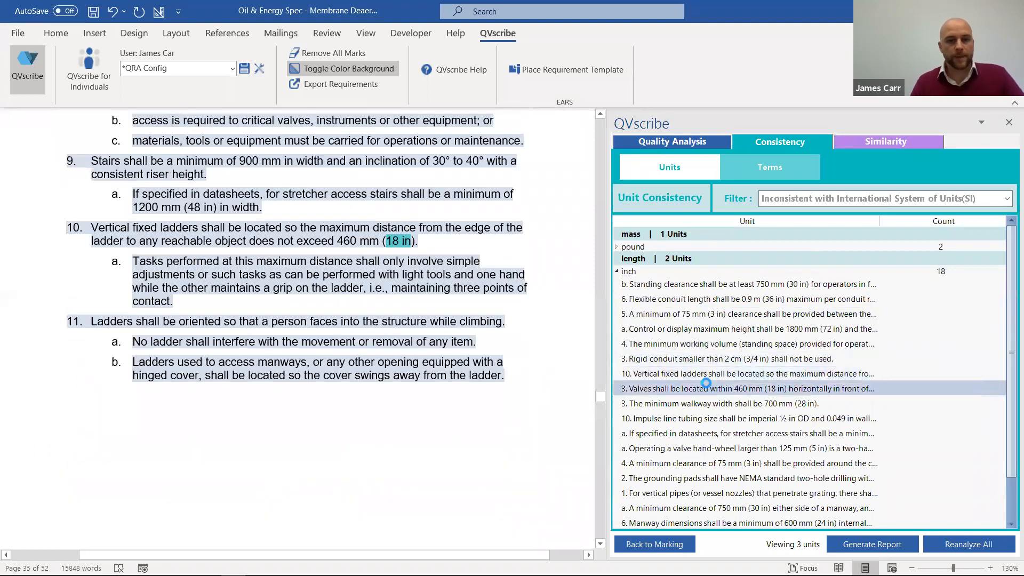
click(708, 404)
click(705, 432)
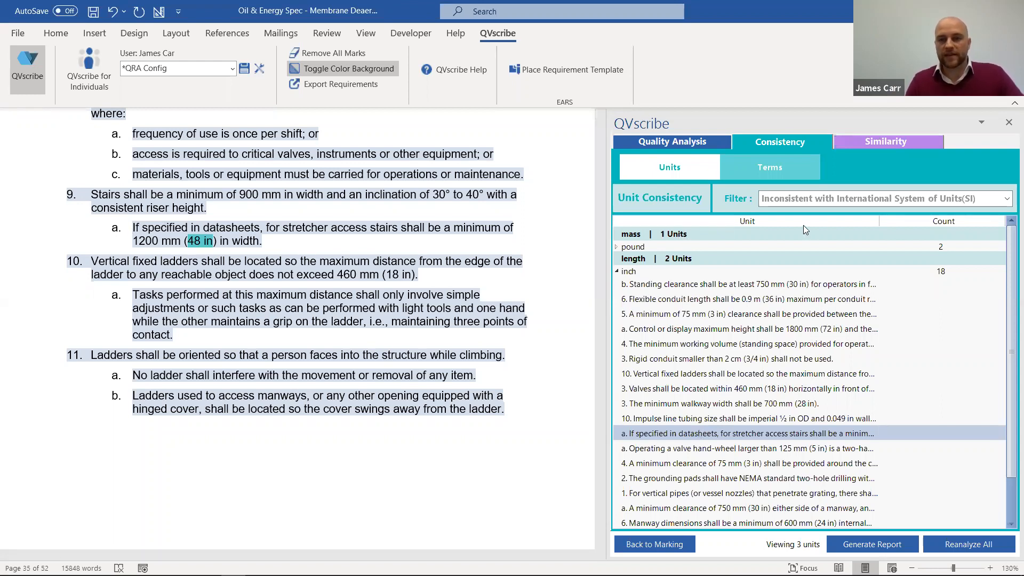
- Set the Similarity analysis threshold to 98% and compare the third listed DO level requirement with its matched requirement
click(880, 137)
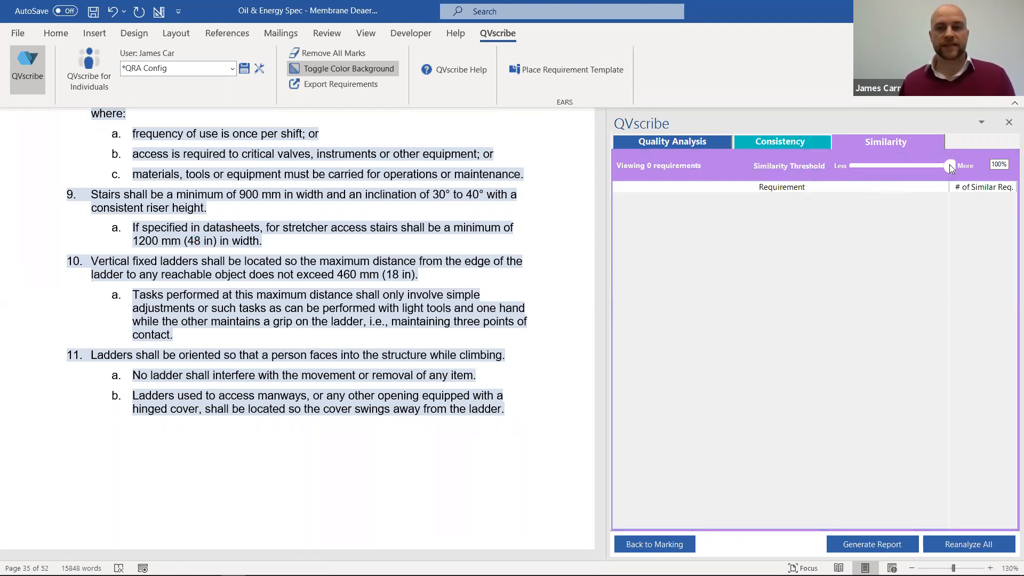
drag(947, 166, 947, 169)
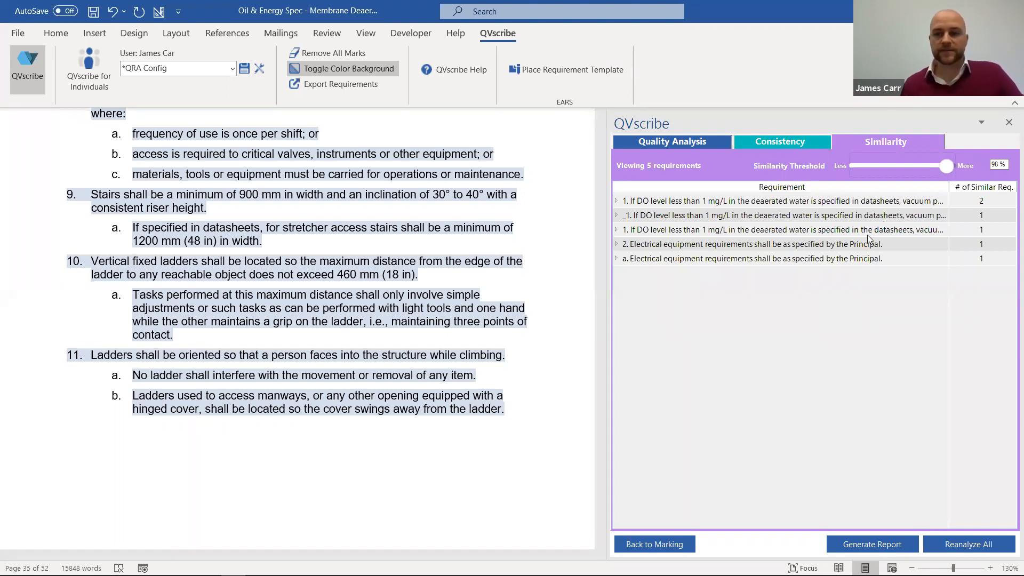
click(783, 229)
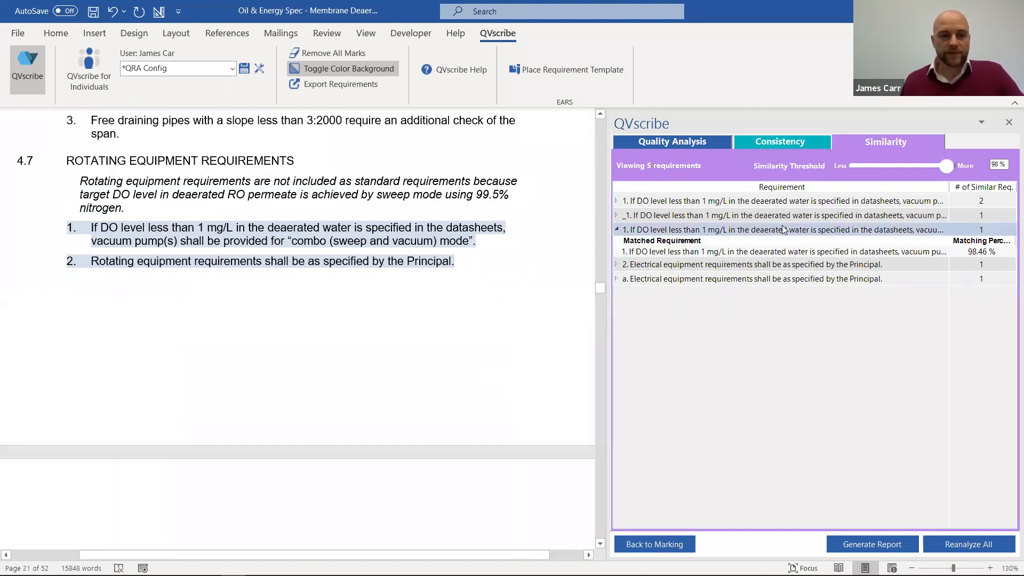
click(779, 253)
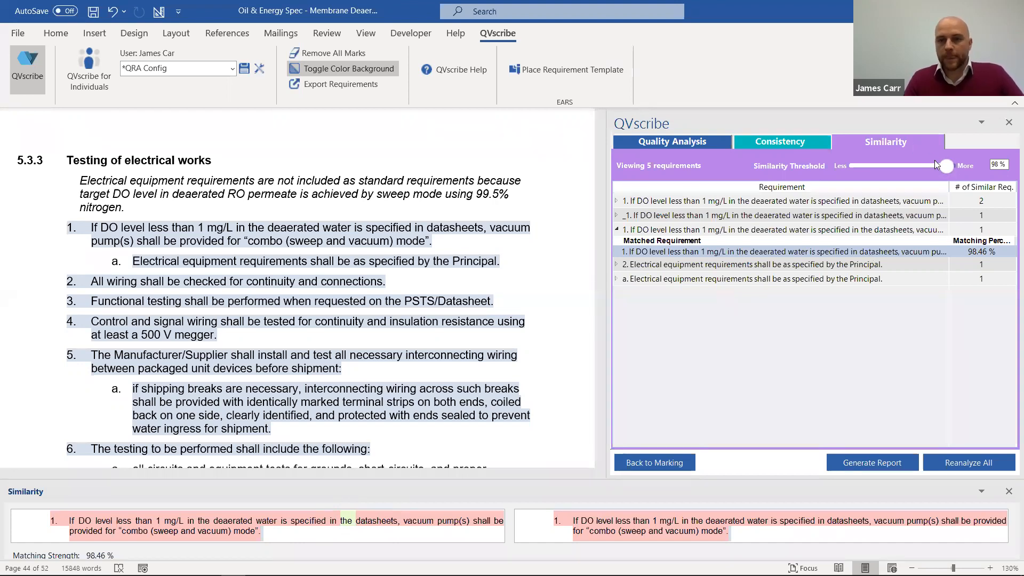
- Lower the similarity threshold to 89% and compare the NEMA 4X enclosures requirement with its NEMA 12 match
drag(943, 166, 929, 169)
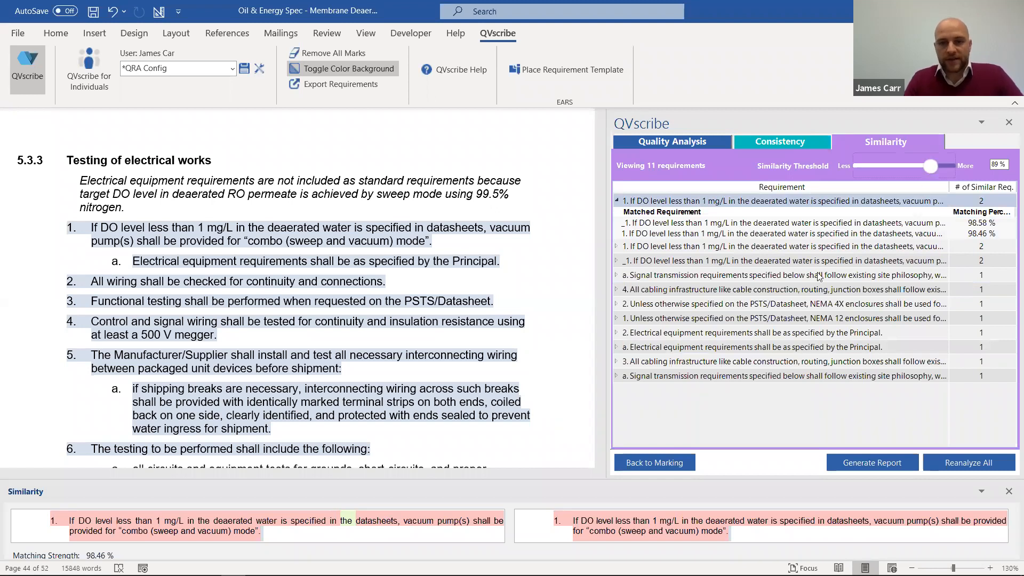
click(828, 304)
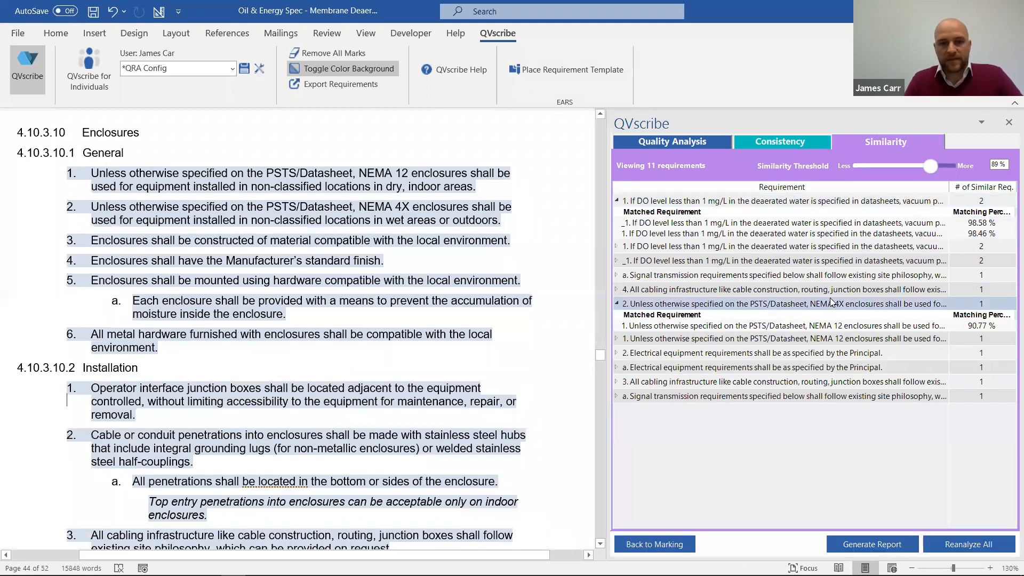
click(811, 325)
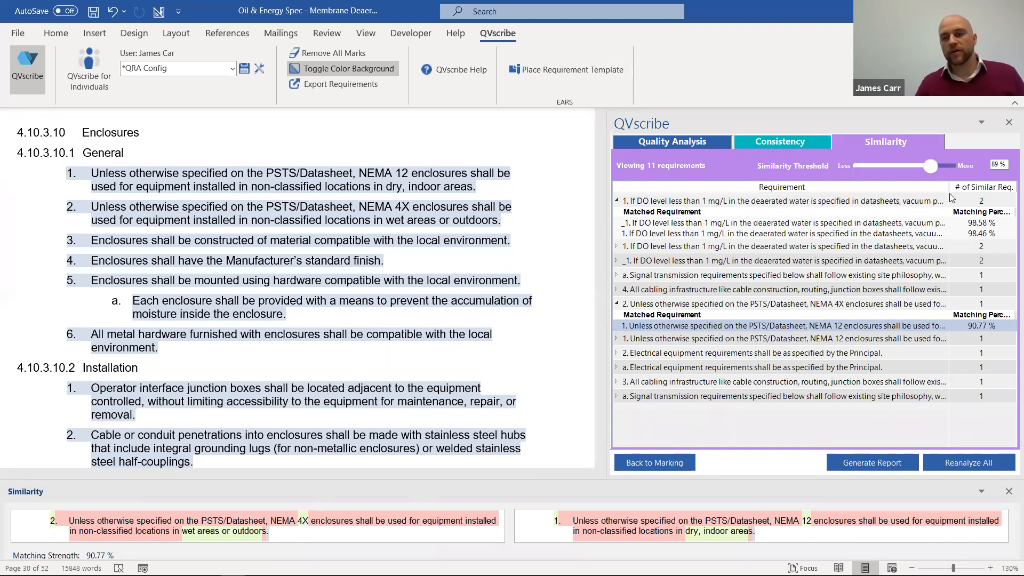
- Lower the similarity threshold to 77% to list more loosely matching requirements
drag(902, 171, 908, 168)
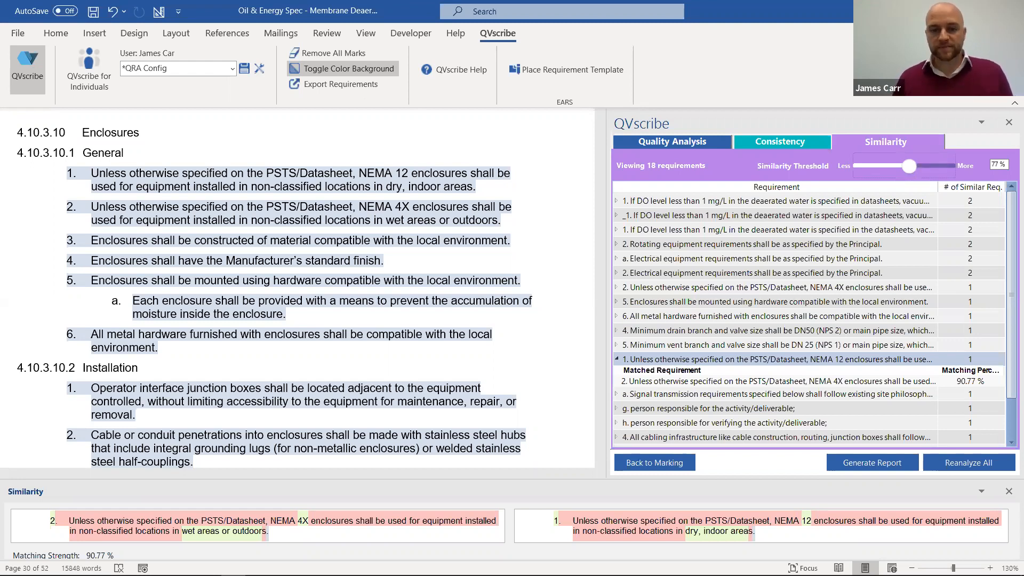
- Switch to the PowerPoint tutorial presentation and display slide 42, QVscribe for Teams
click(947, 11)
scroll(140, 447, down, 1)
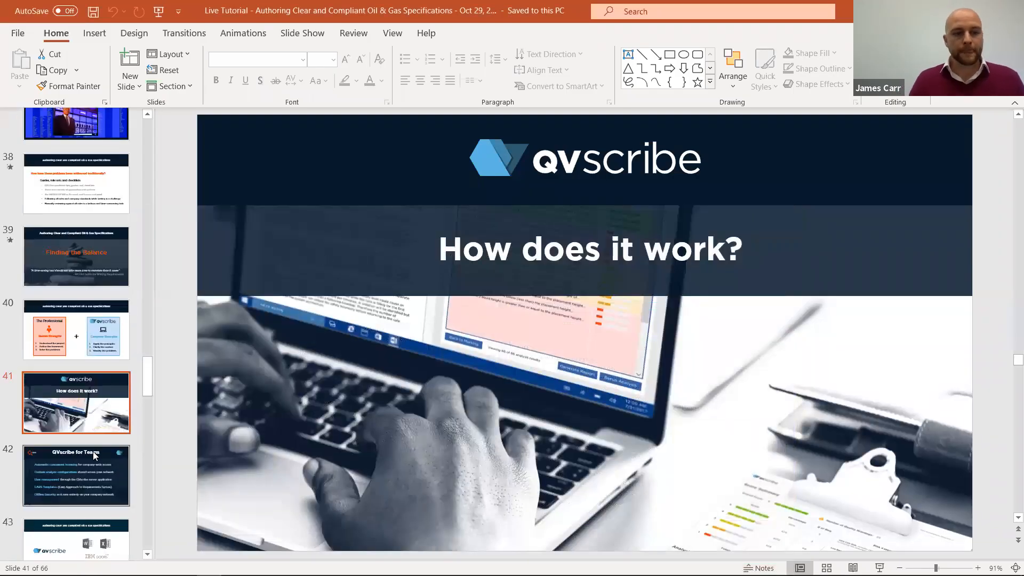
click(92, 472)
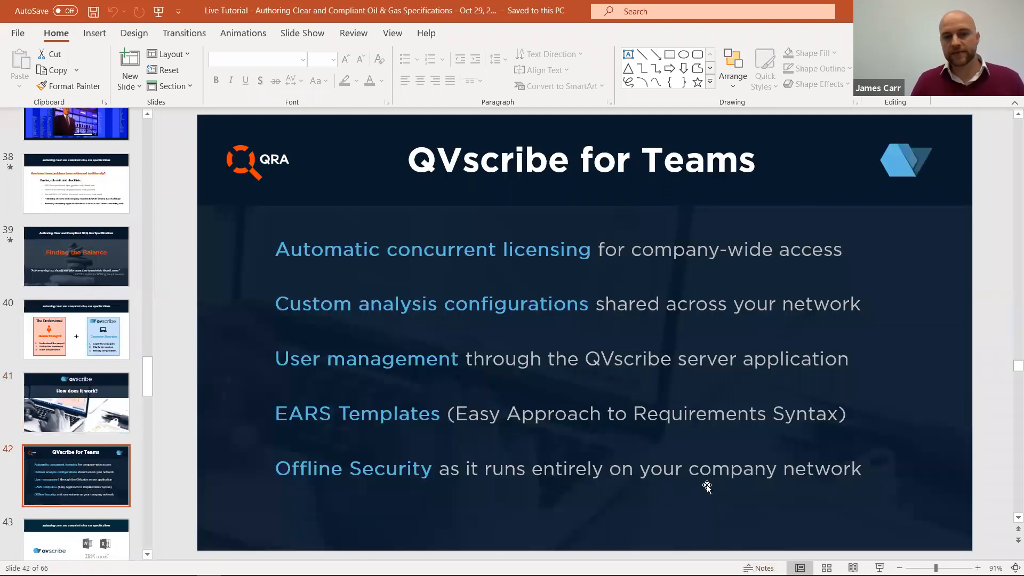